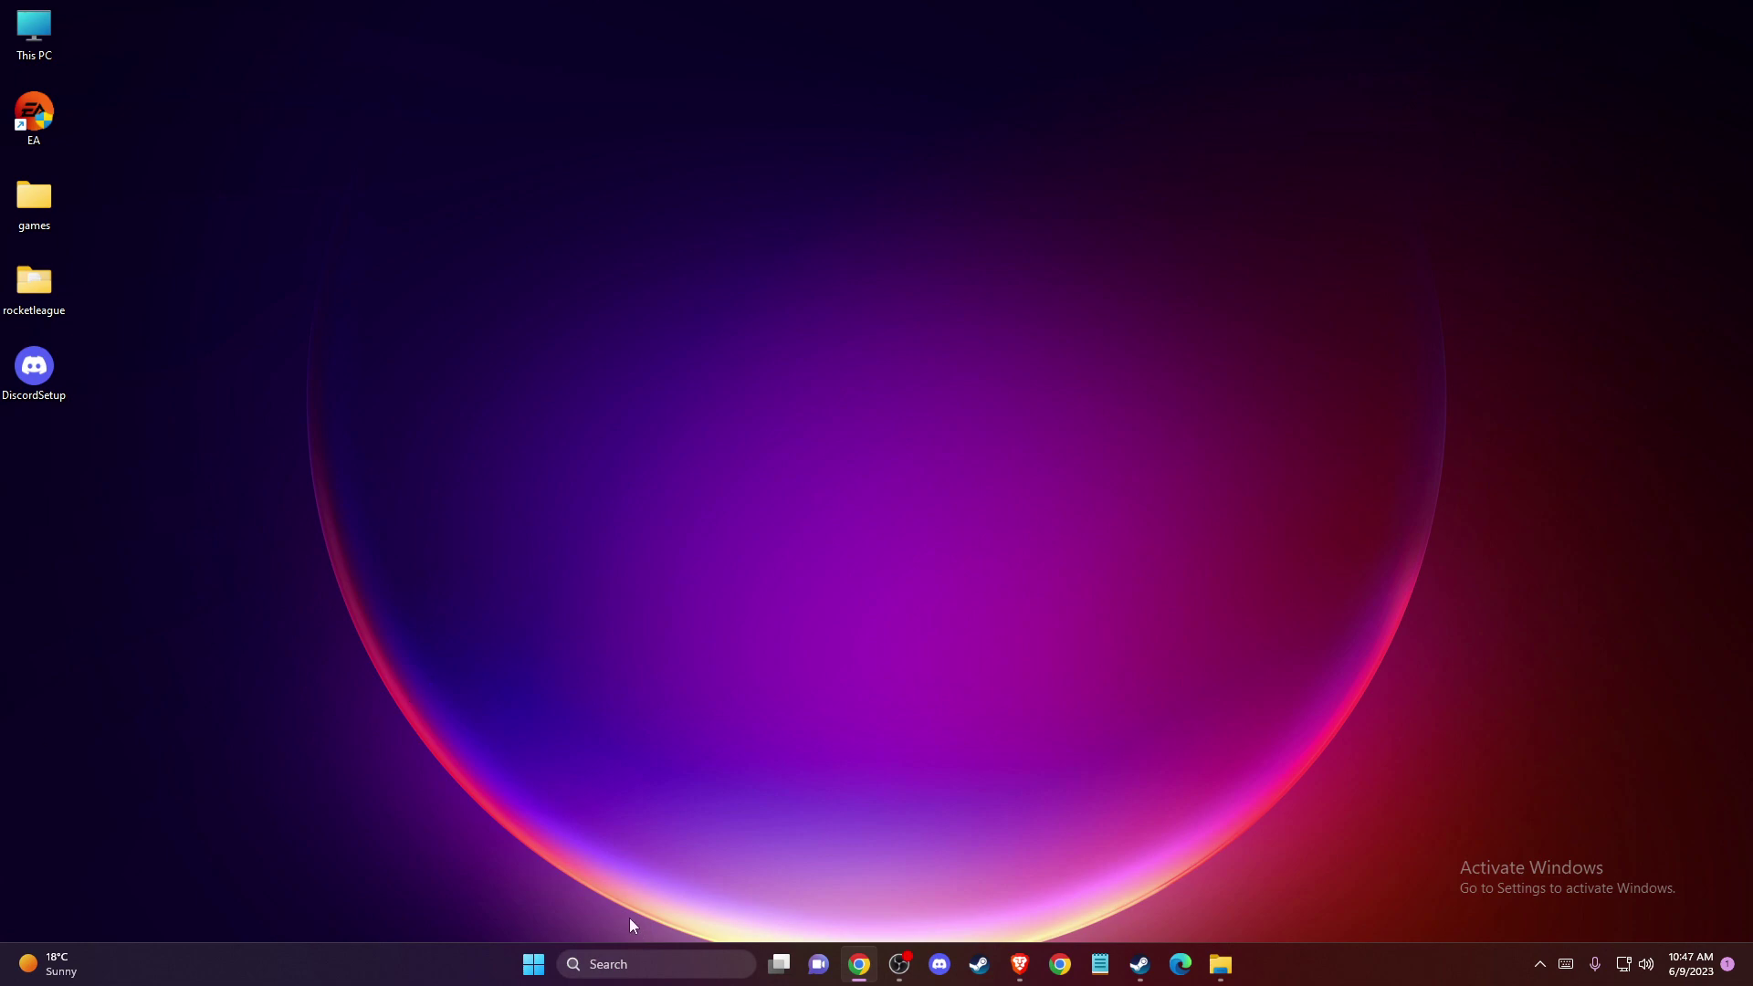
Step: Open the Run dialog from Windows search
click(689, 970)
text(run)
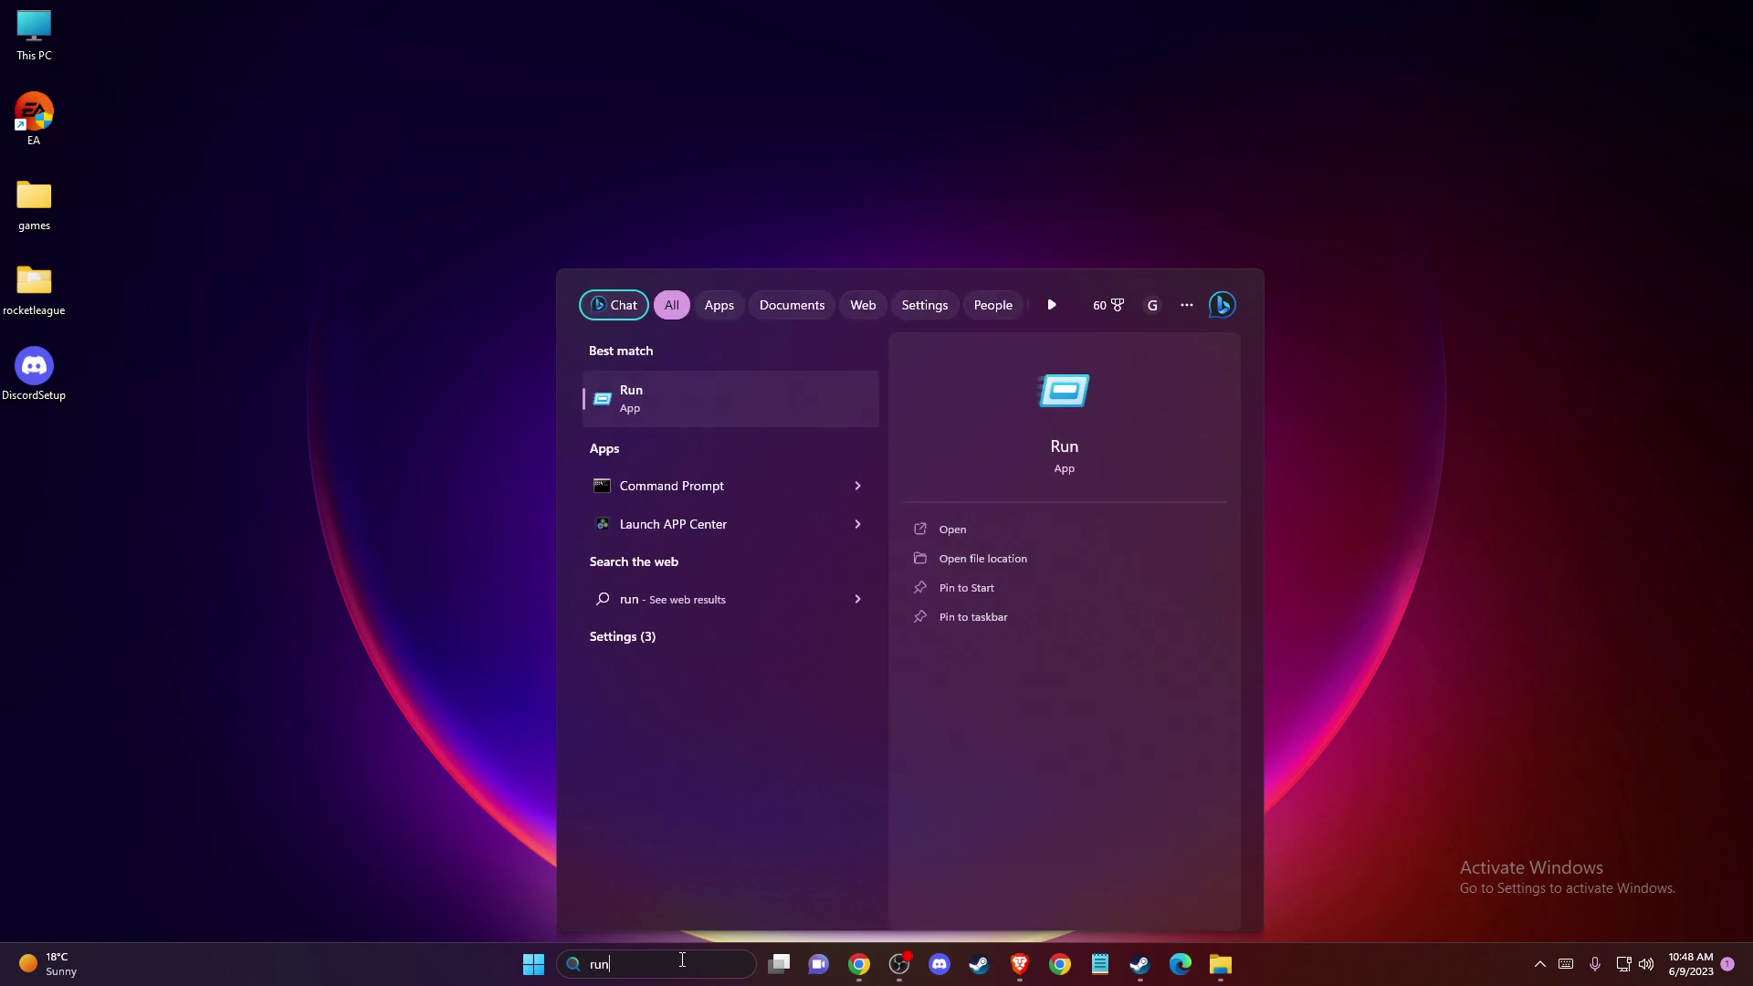
key(Return)
Step: Replace the prefilled powercfg.cpl entry with %appdata% and run it to open the Roaming folder
click(132, 840)
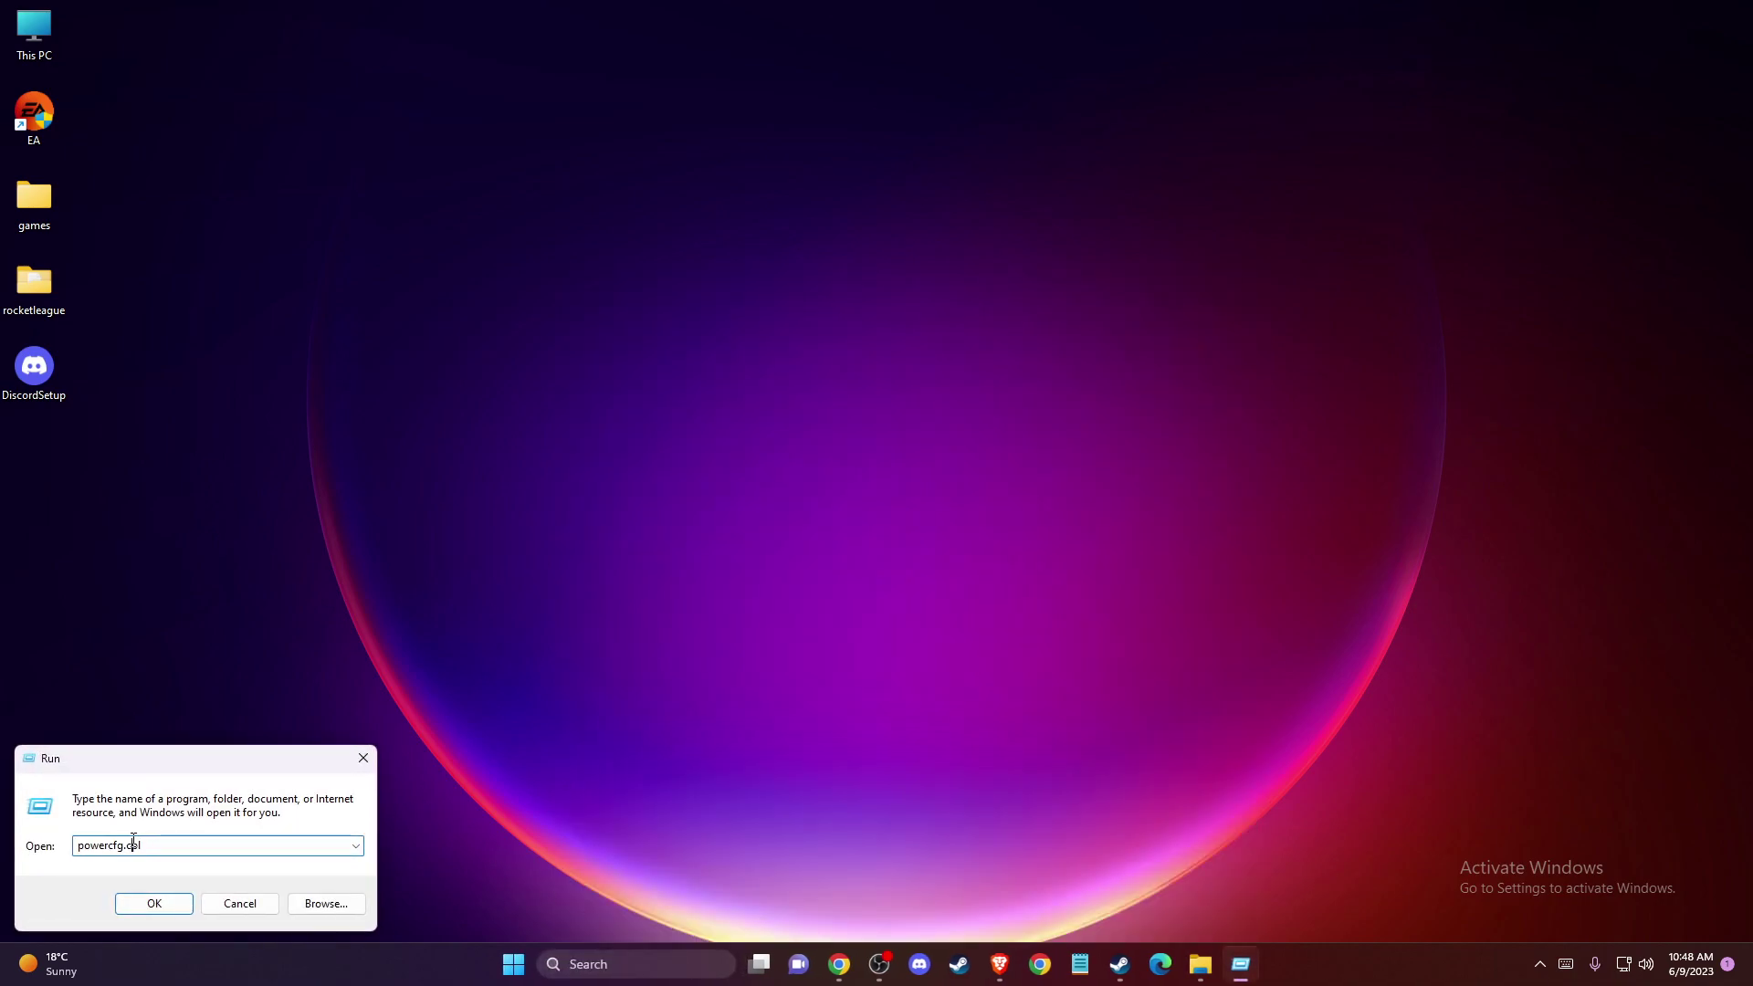
key(ctrl+a)
key(BackSpace)
text(%a)
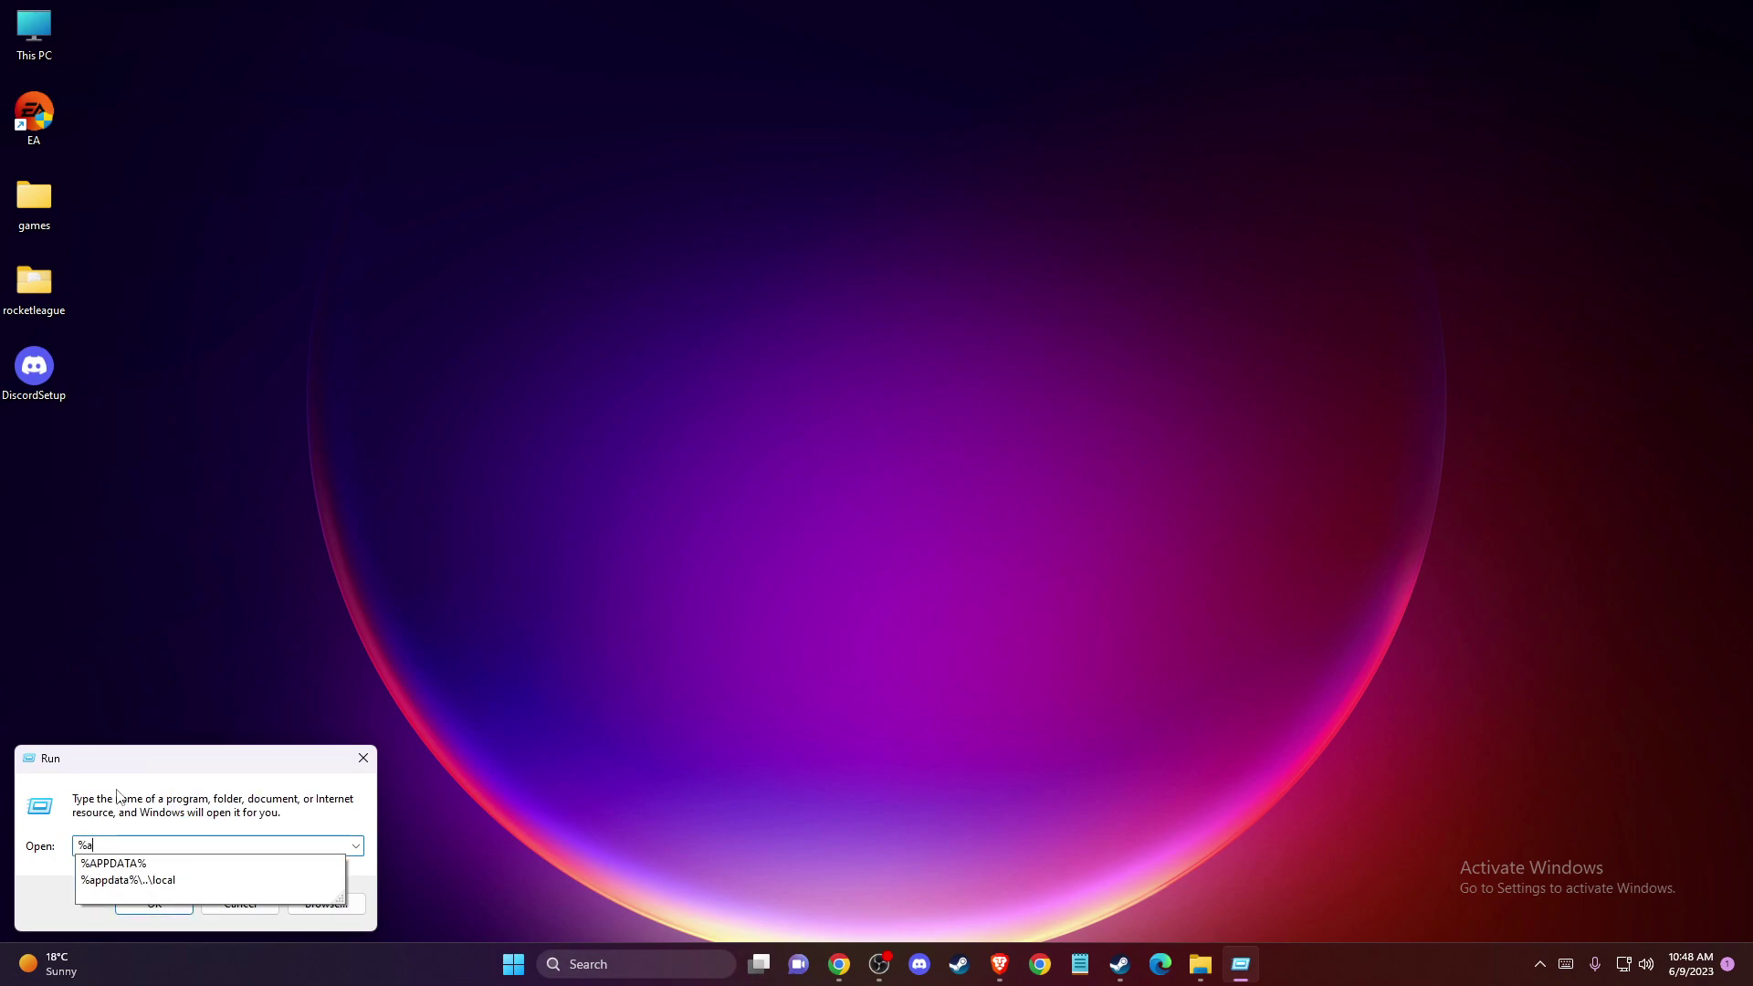
text(ppdata%)
key(Return)
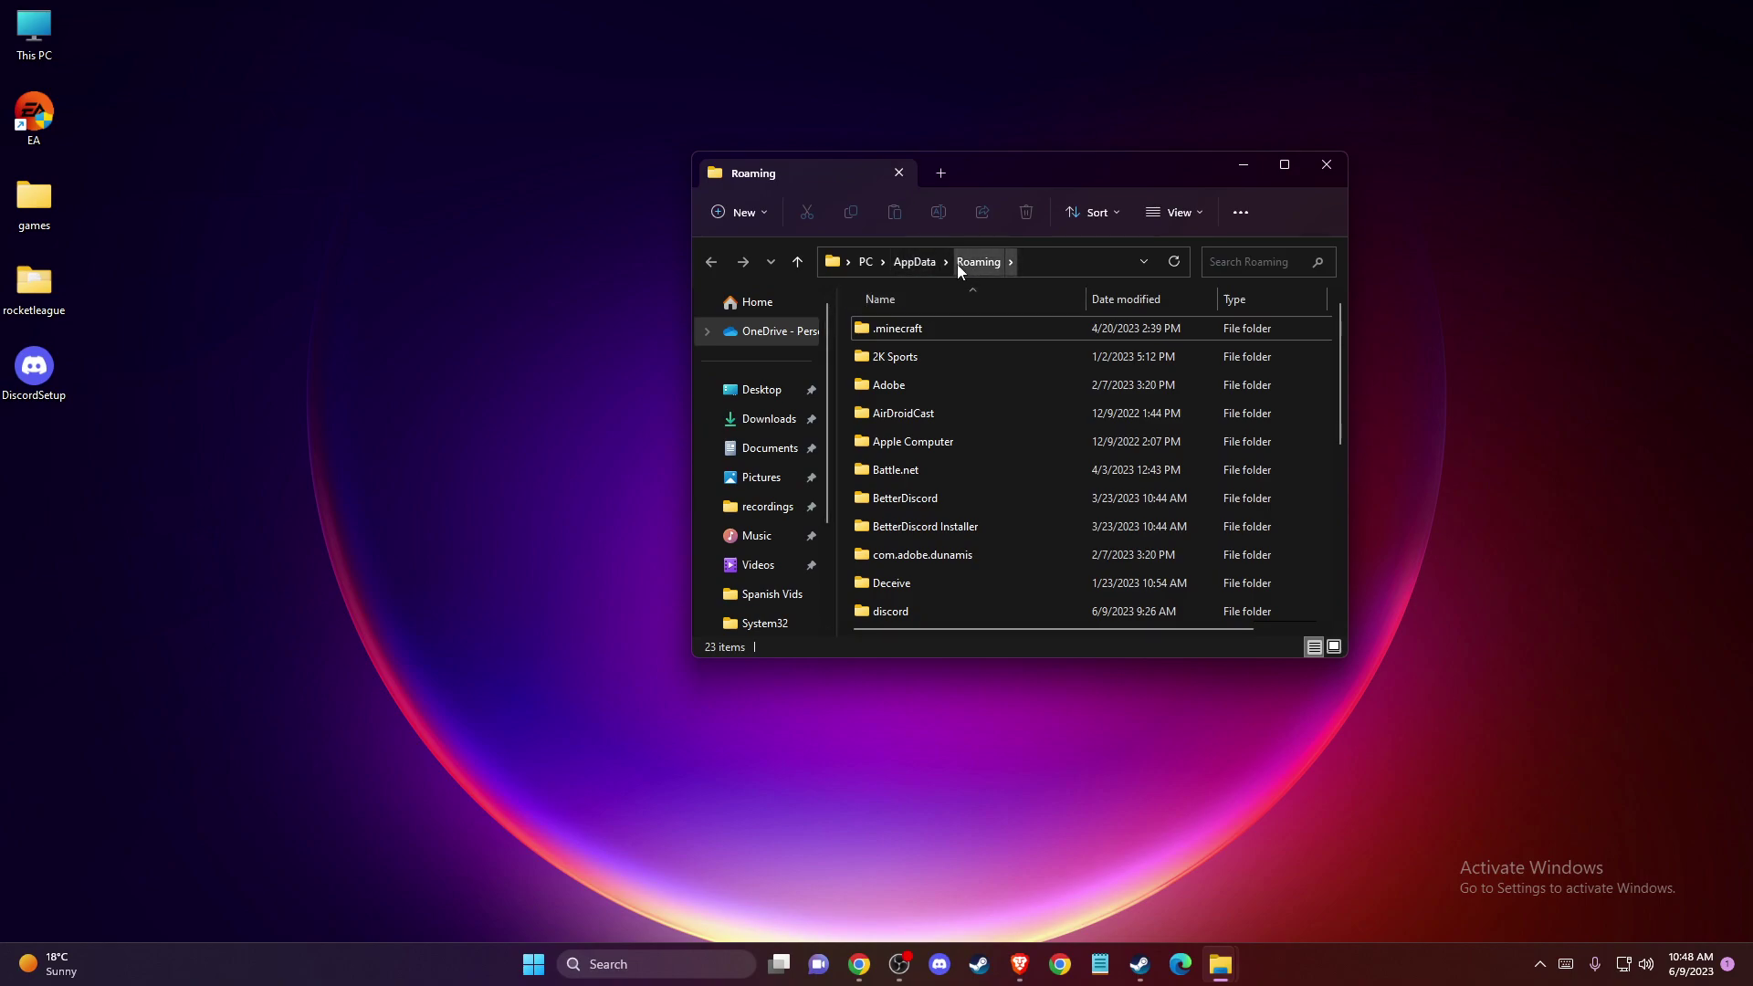
Step: Locate and select the Discord folder in AppData\Local, then close File Explorer
click(917, 263)
double_click(895, 329)
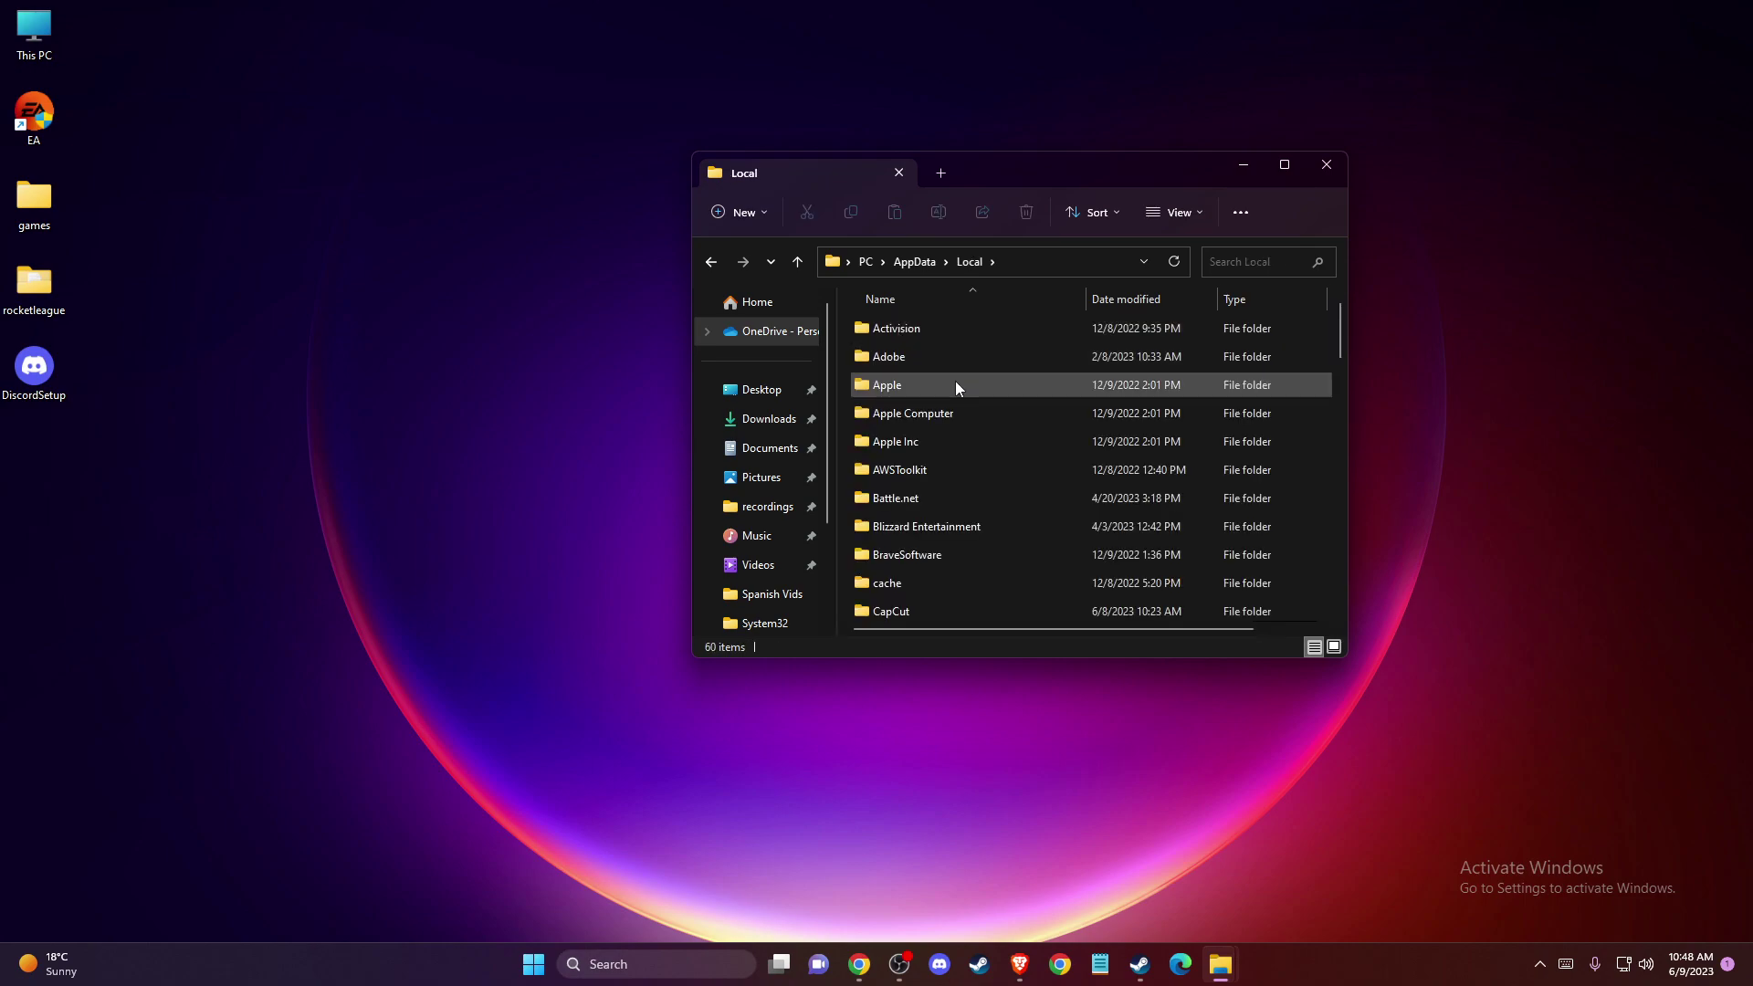
key(d)
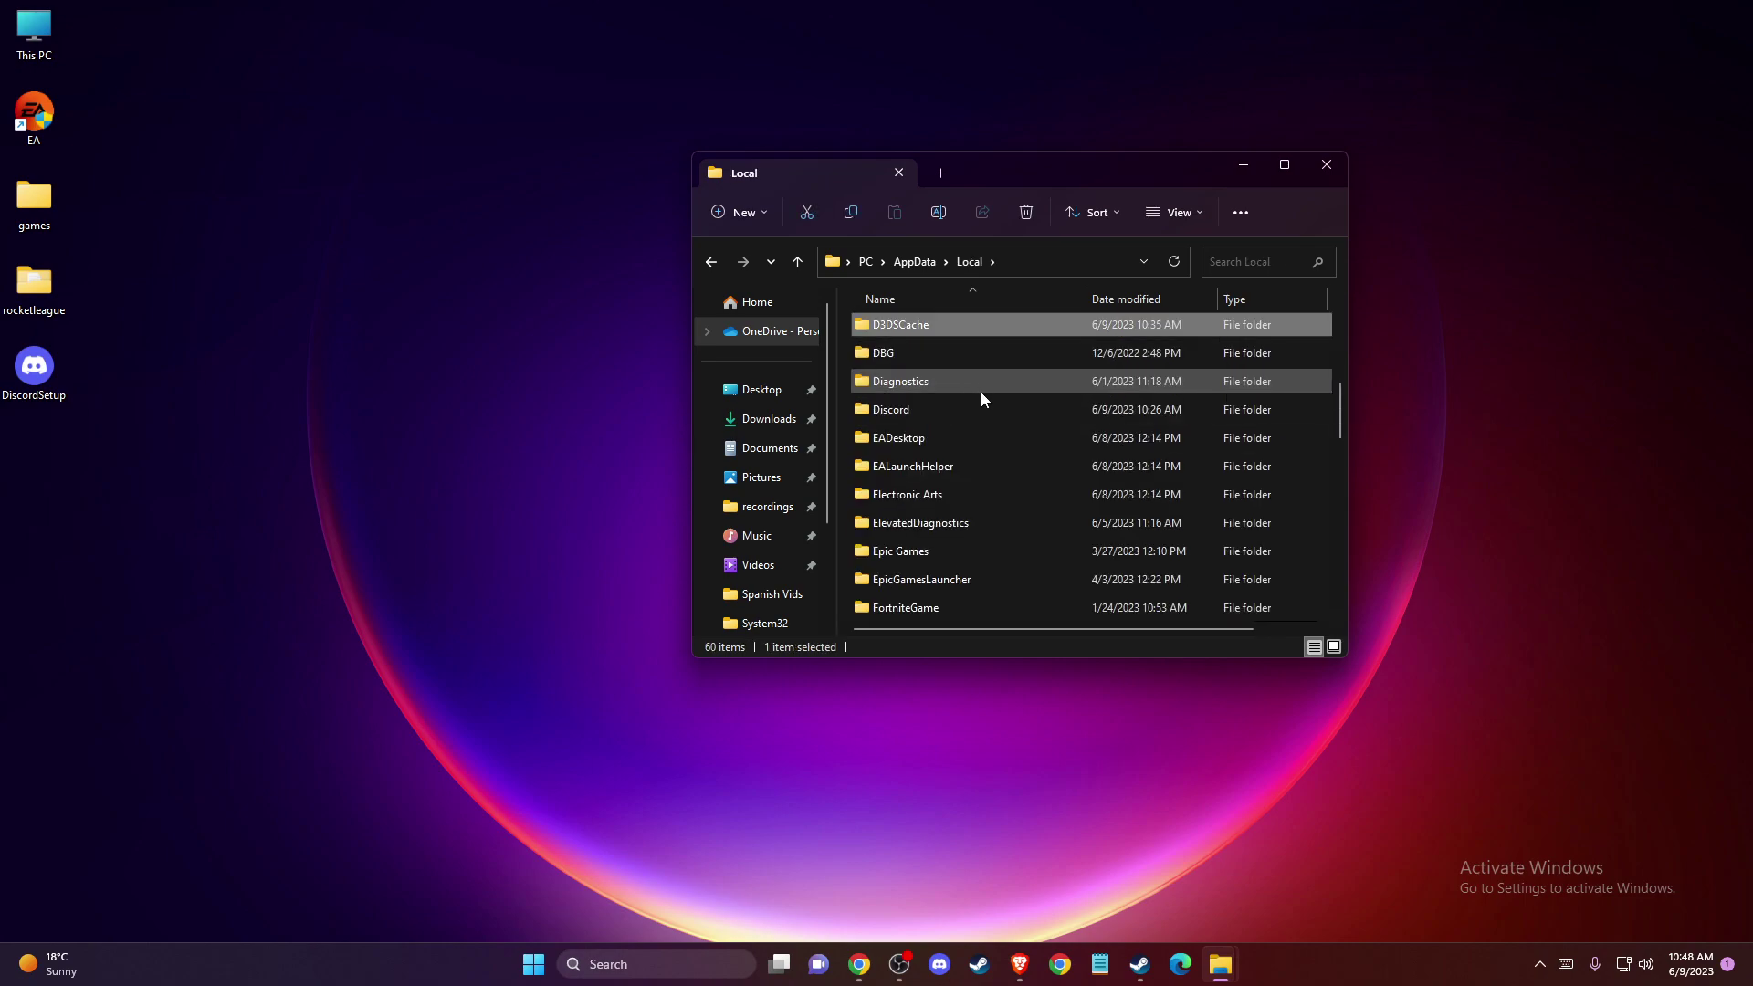
click(948, 404)
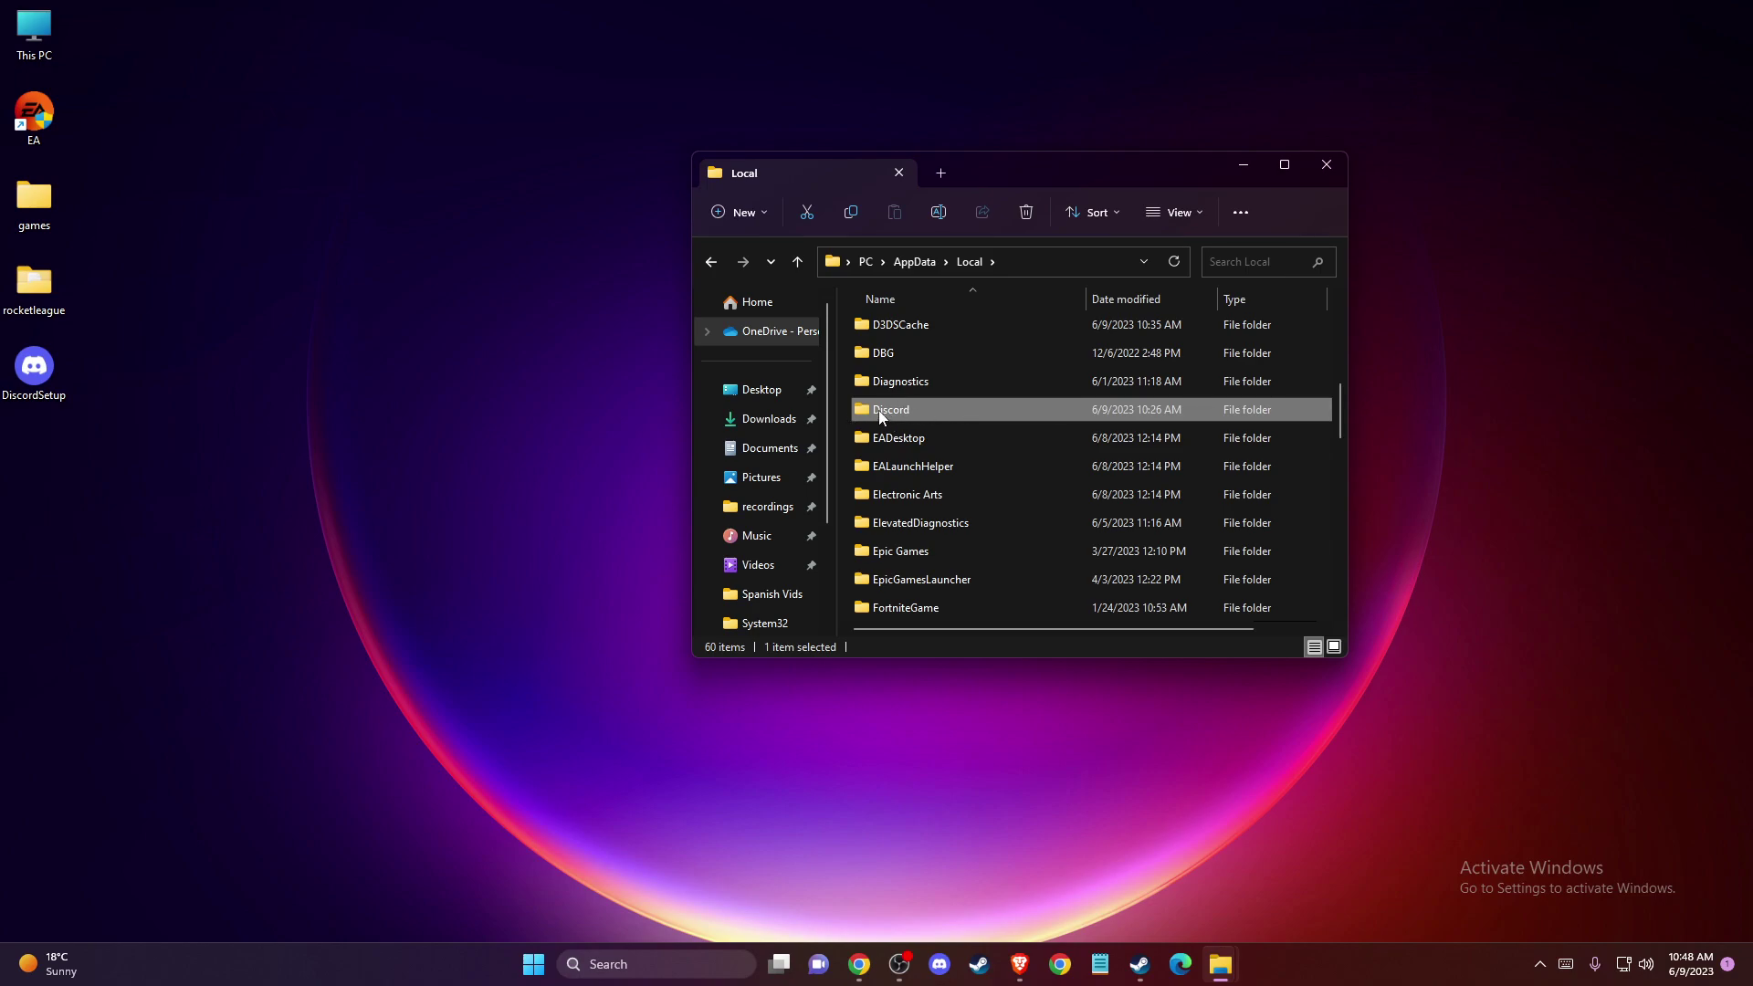
mouse_move(881, 416)
click(1325, 168)
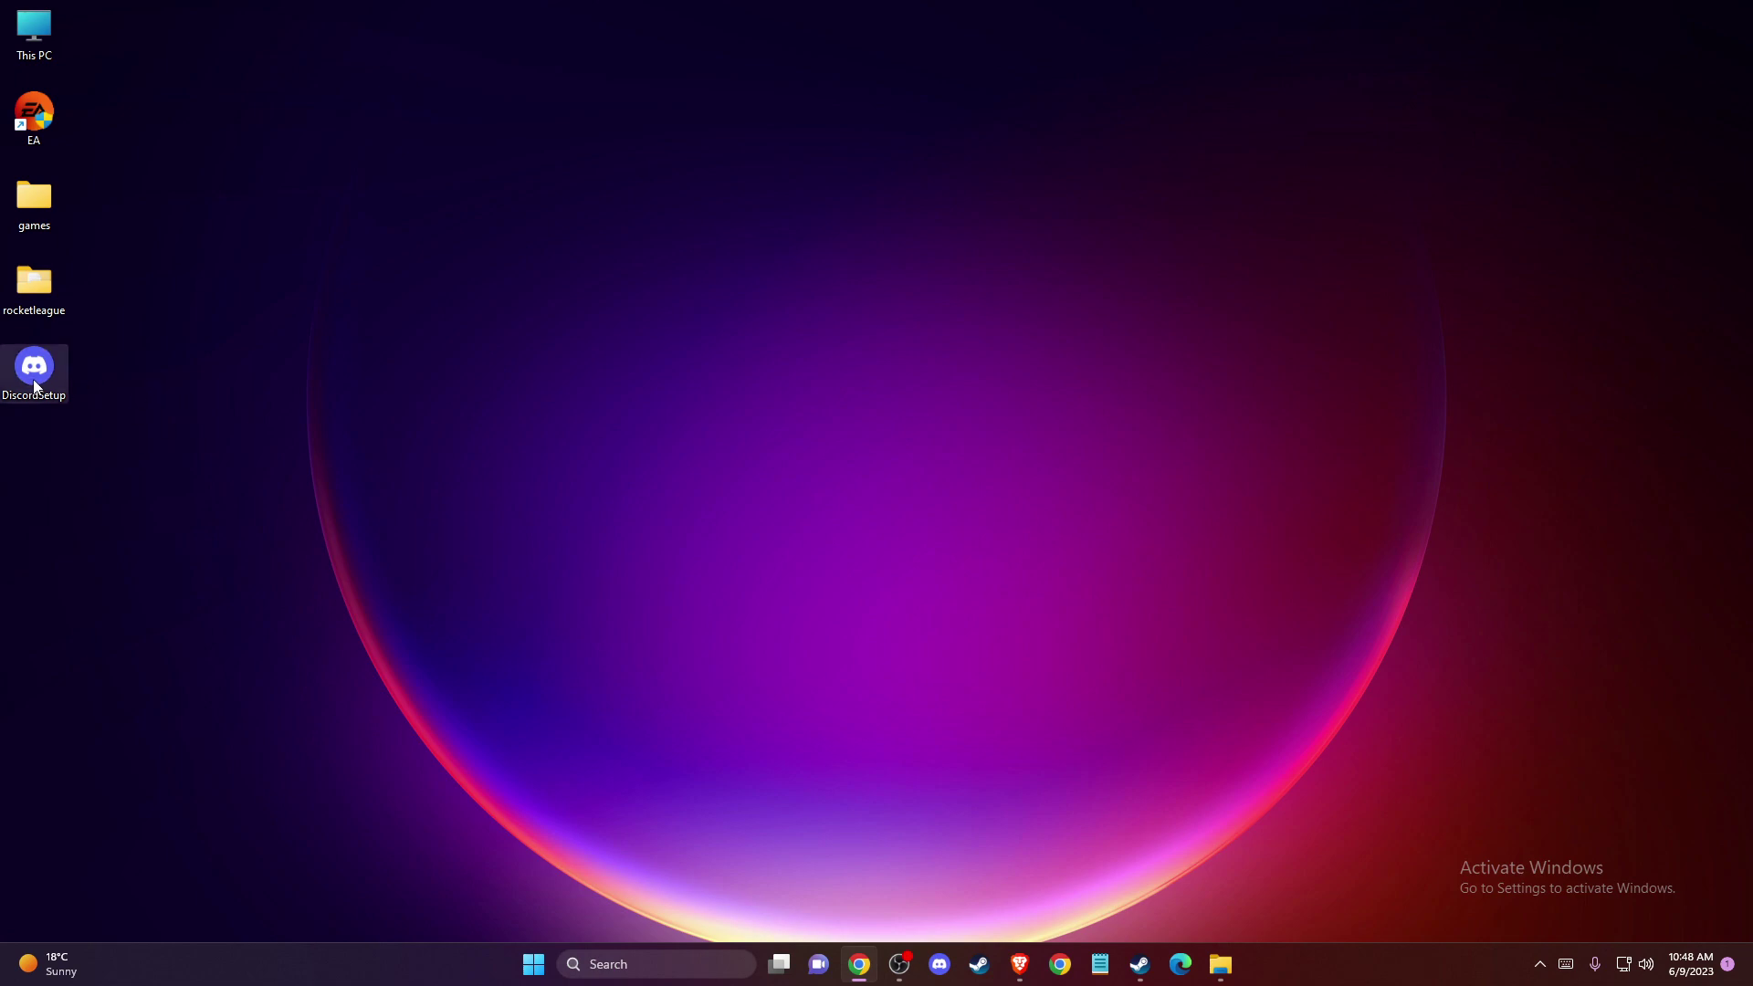
Step: Tick 'Run this program as an administrator' in DiscordSetup's Compatibility settings and apply it
right_click(34, 384)
click(135, 618)
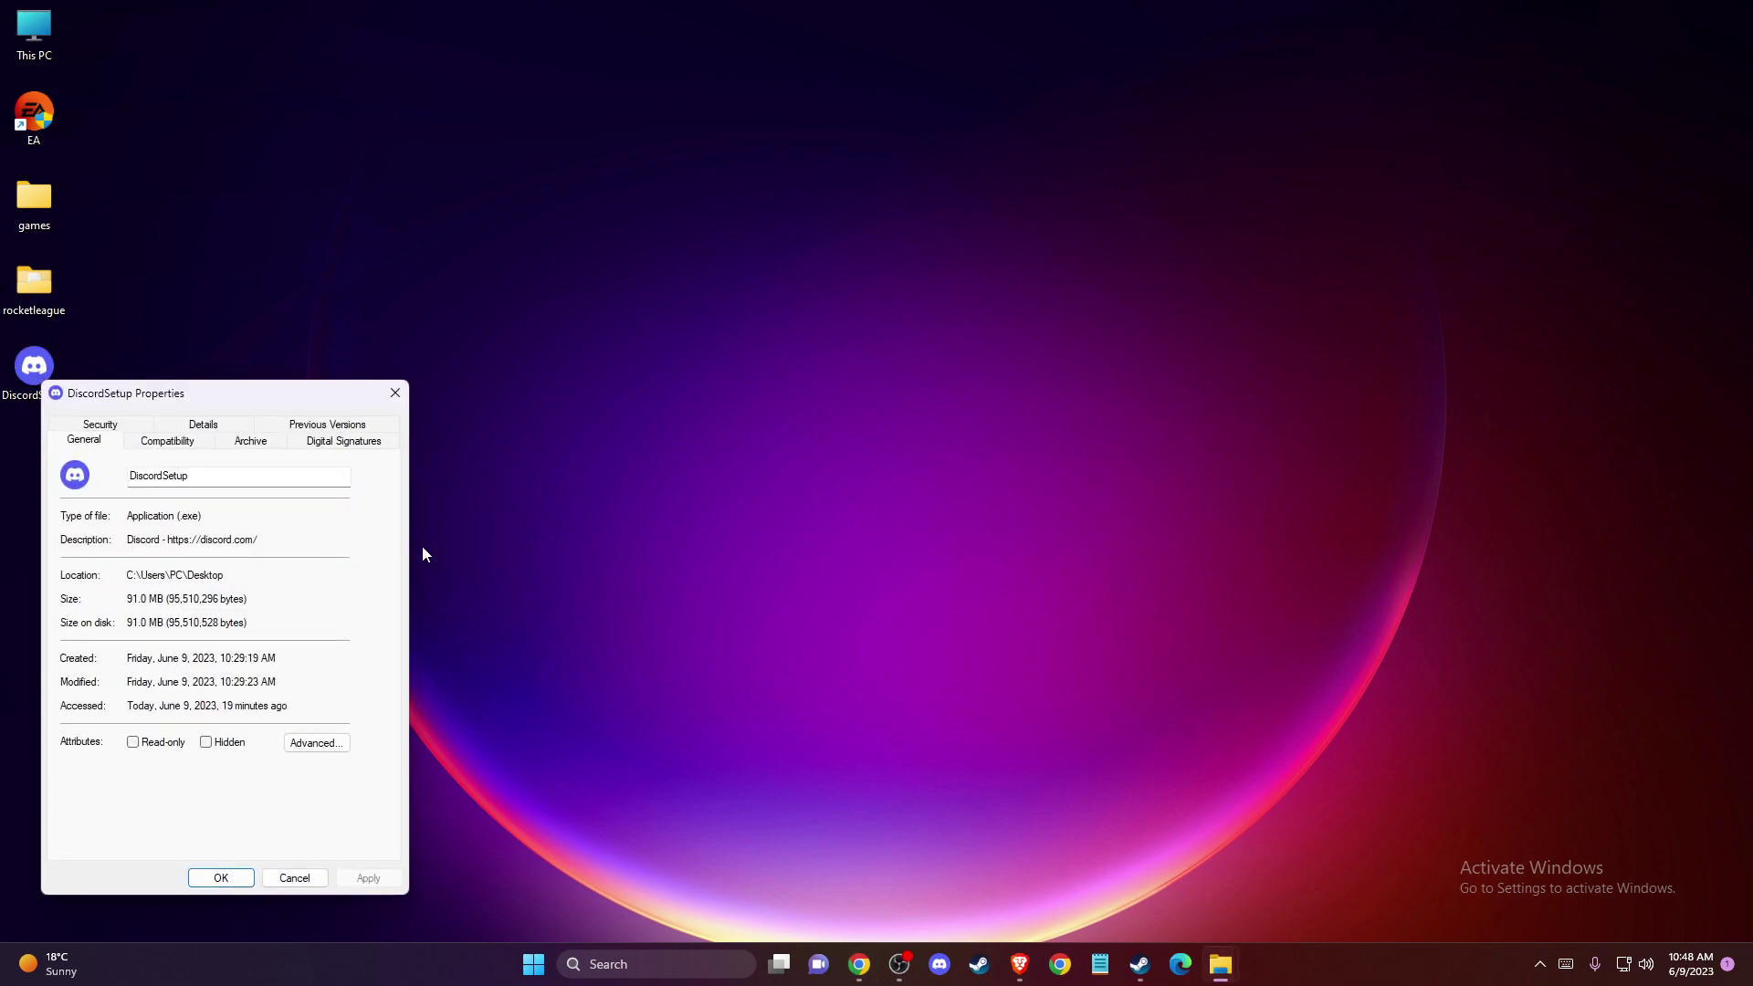
click(167, 441)
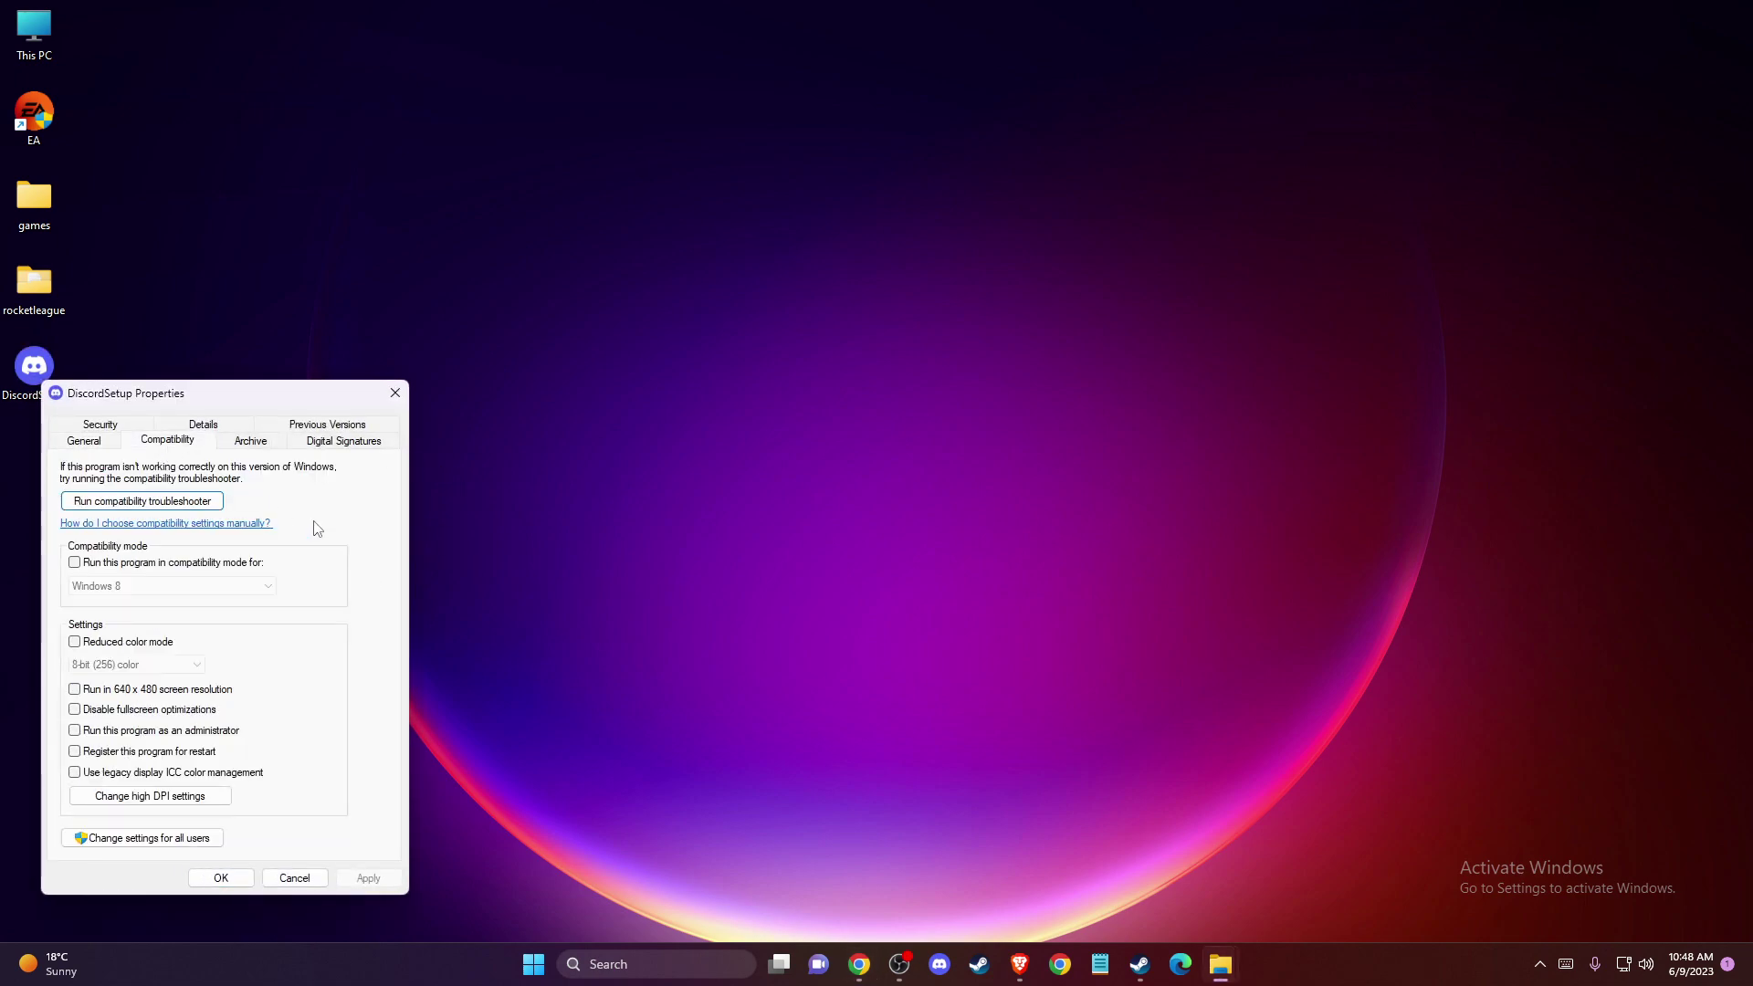
click(75, 731)
click(369, 878)
click(219, 878)
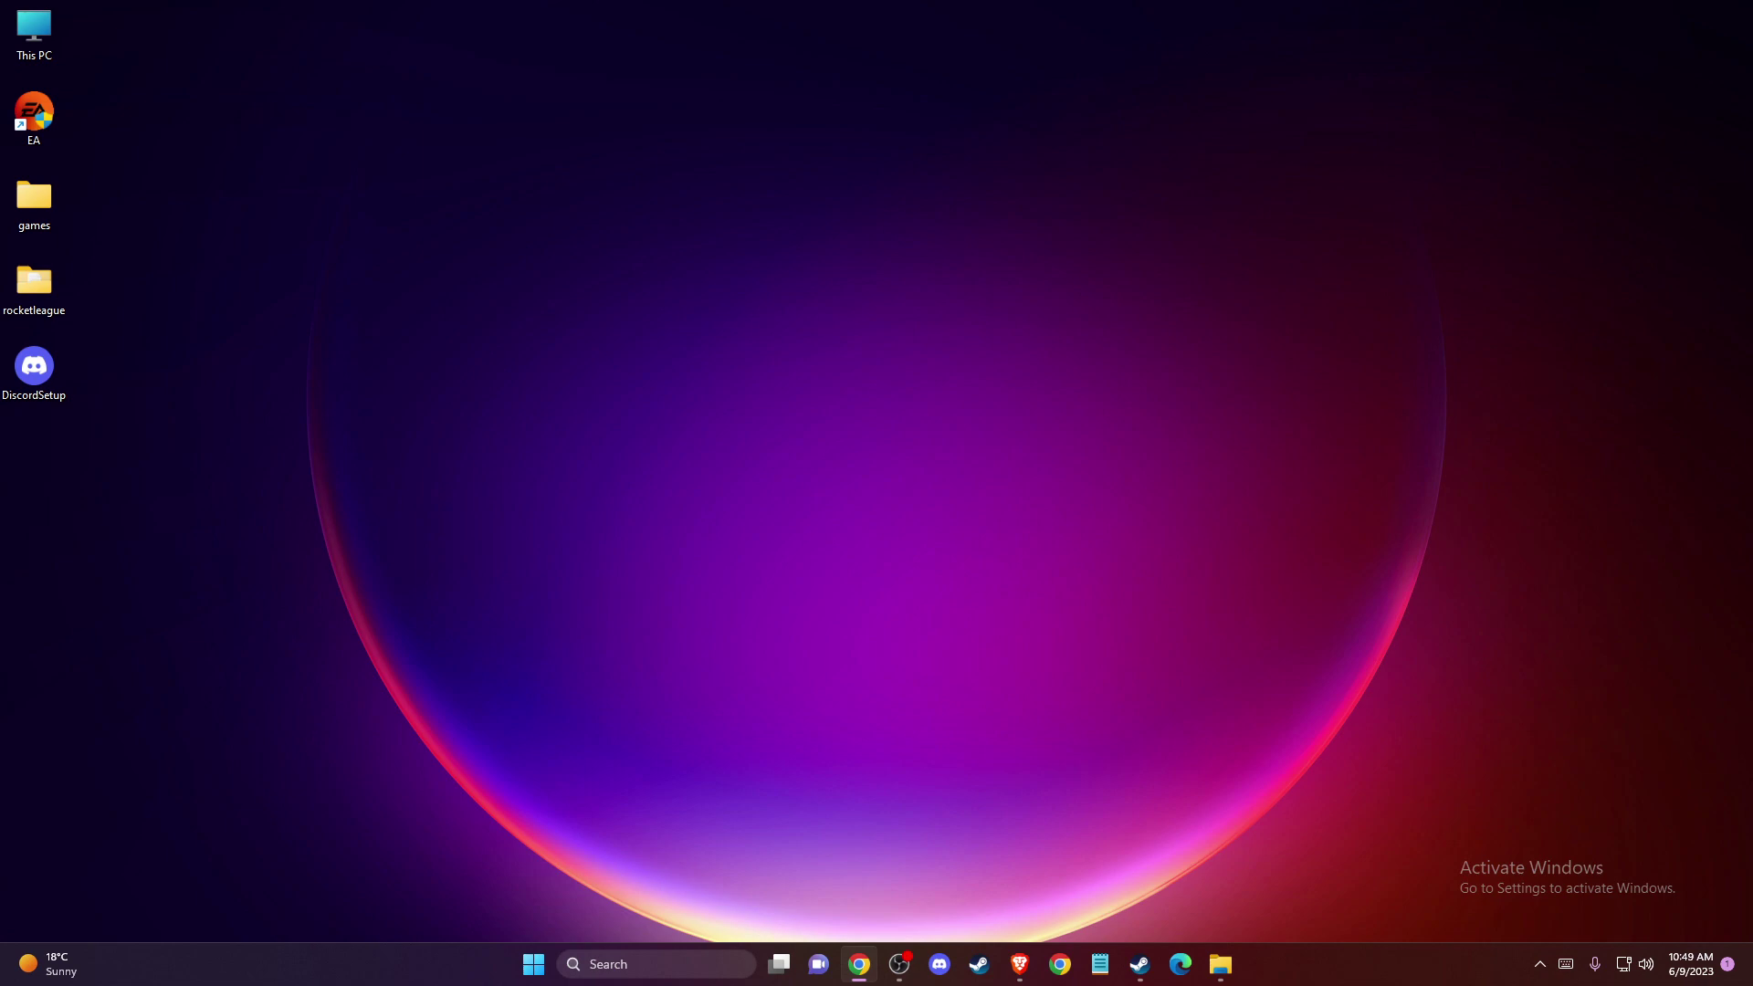
Step: Open the .NET Framework 4.8.1 download page in Brave
click(1020, 964)
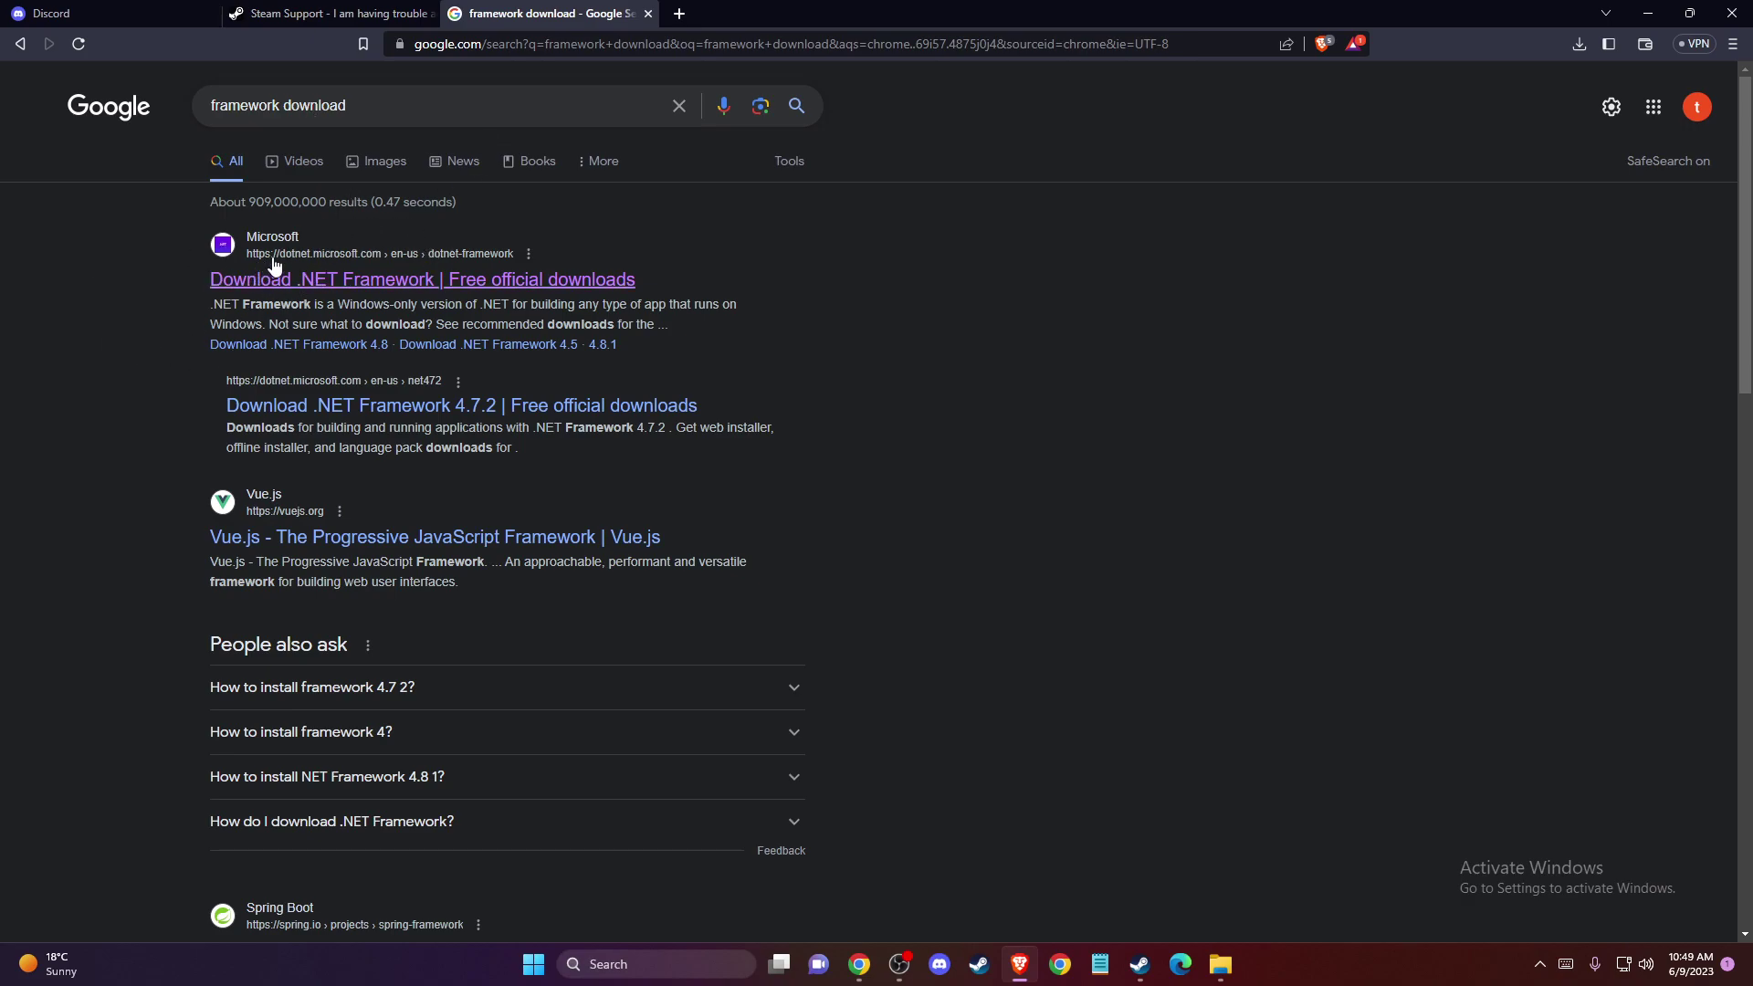
click(339, 289)
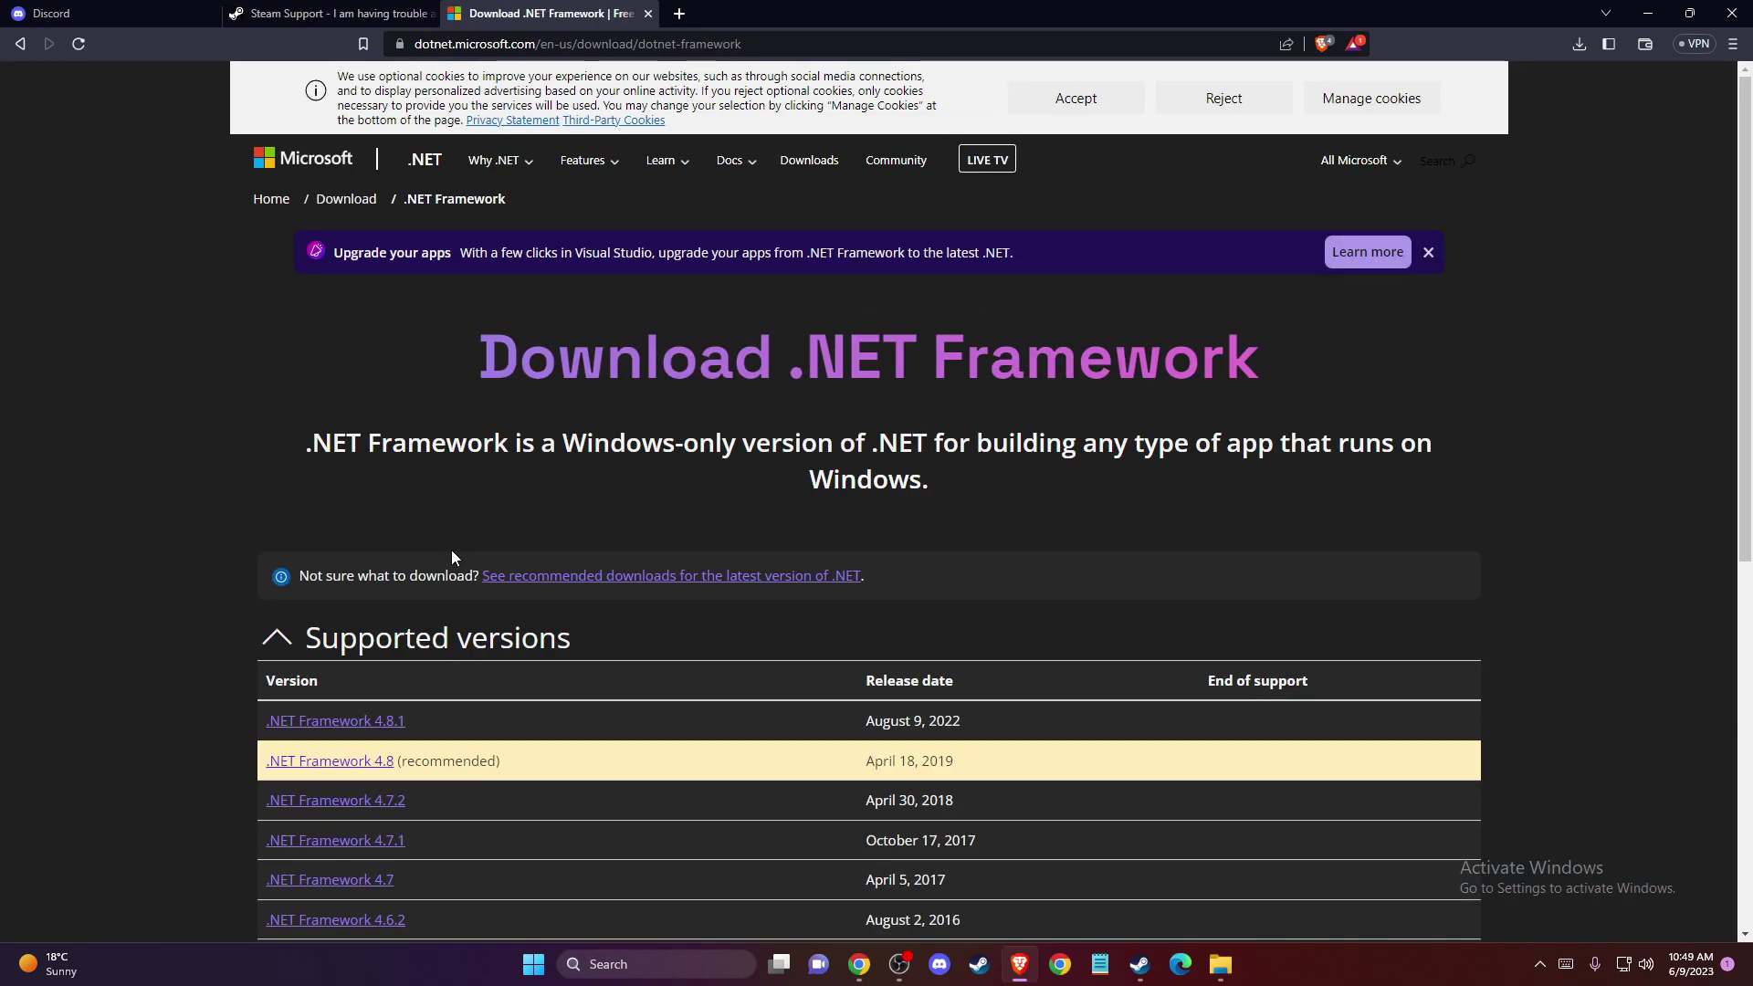
scroll(535, 548, down, 3)
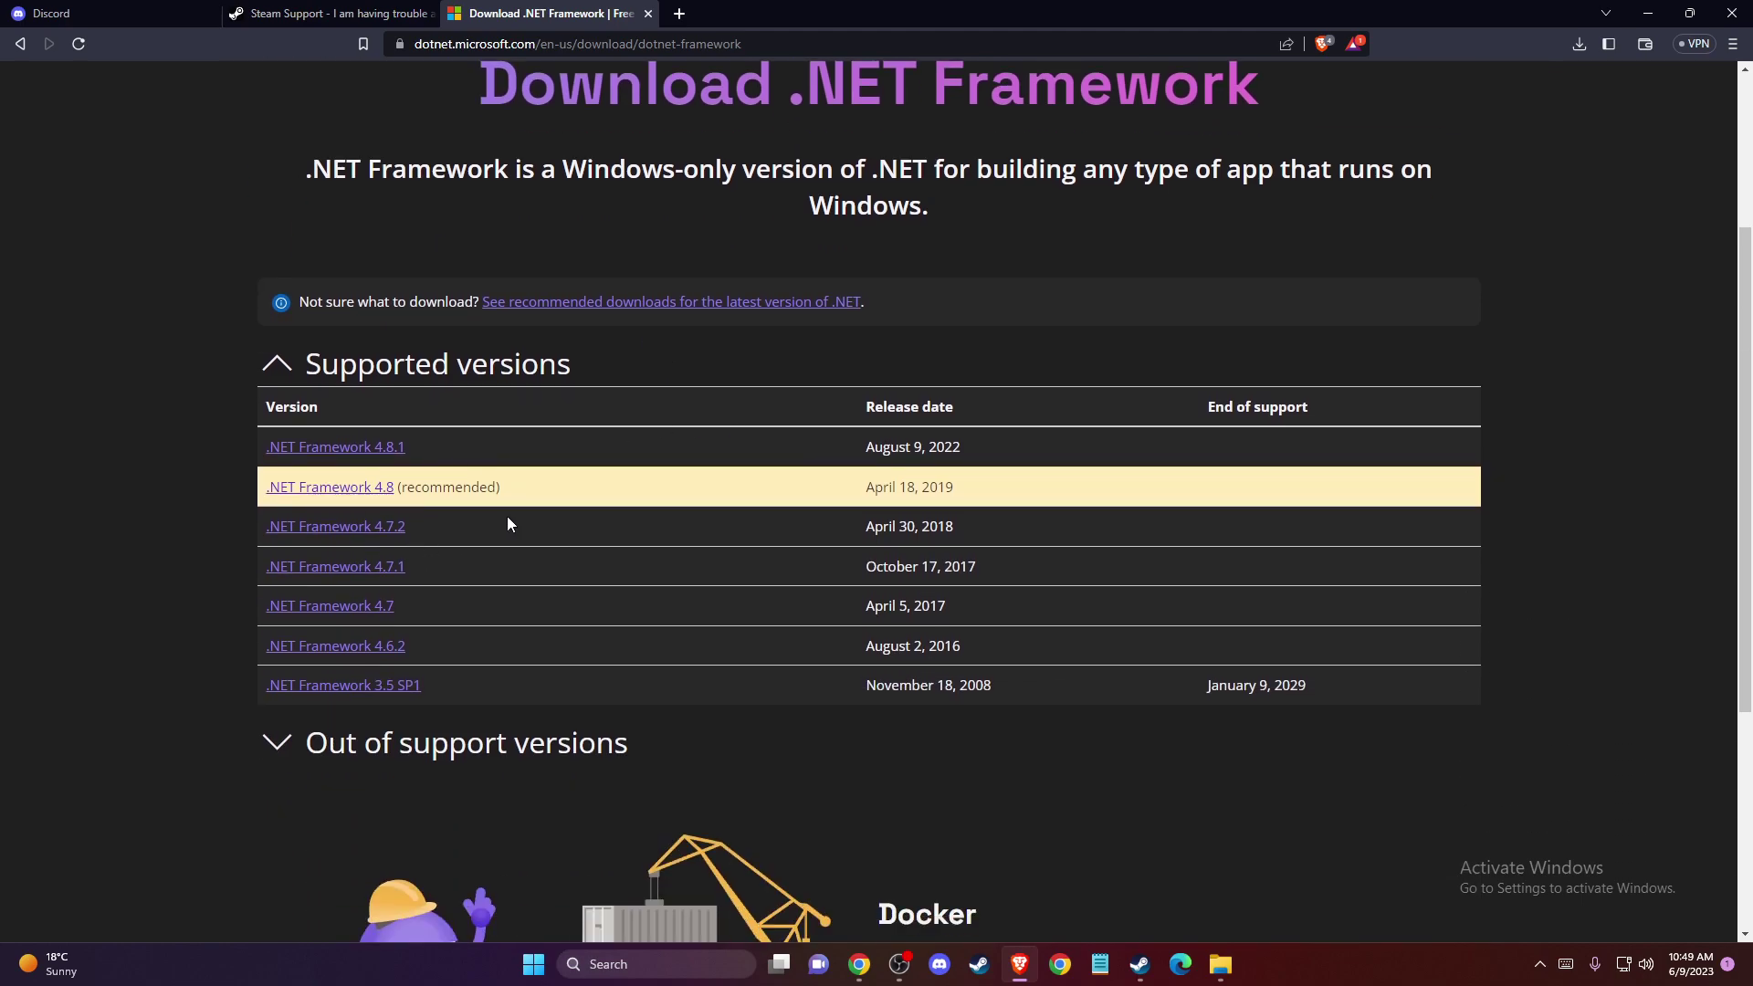
click(365, 448)
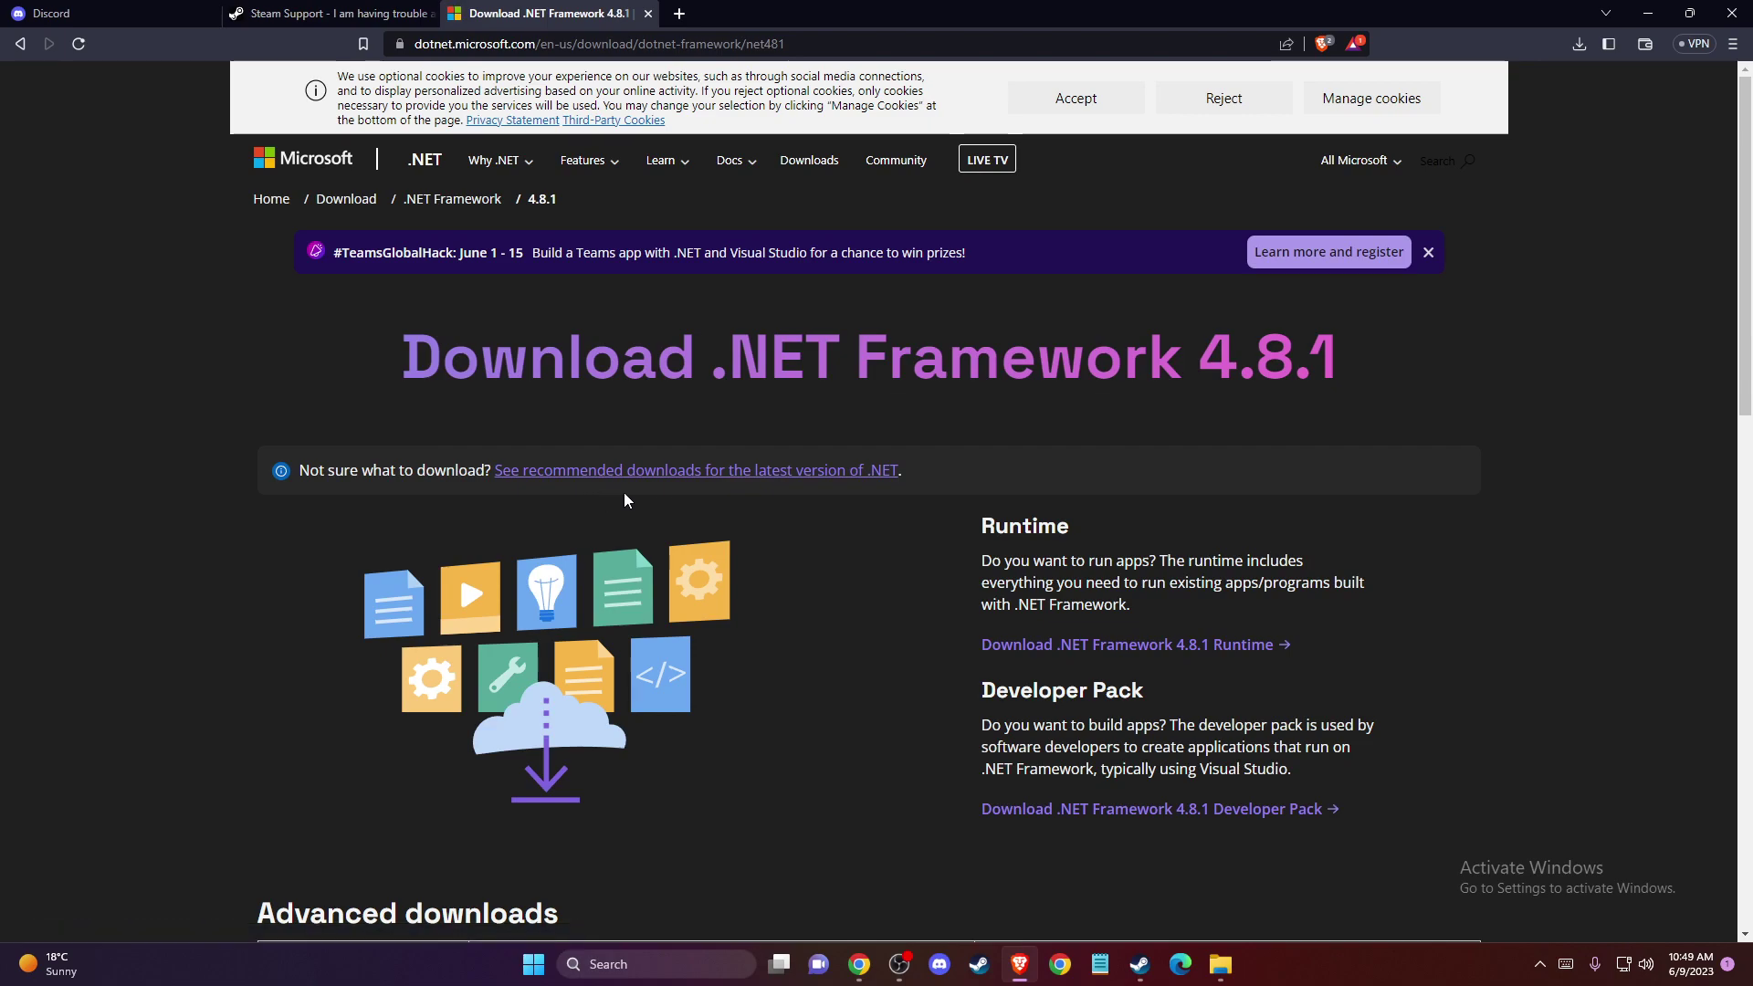
Step: Review the recommended .NET downloads, then minimize Brave to show the desktop
scroll(689, 497, down, 12)
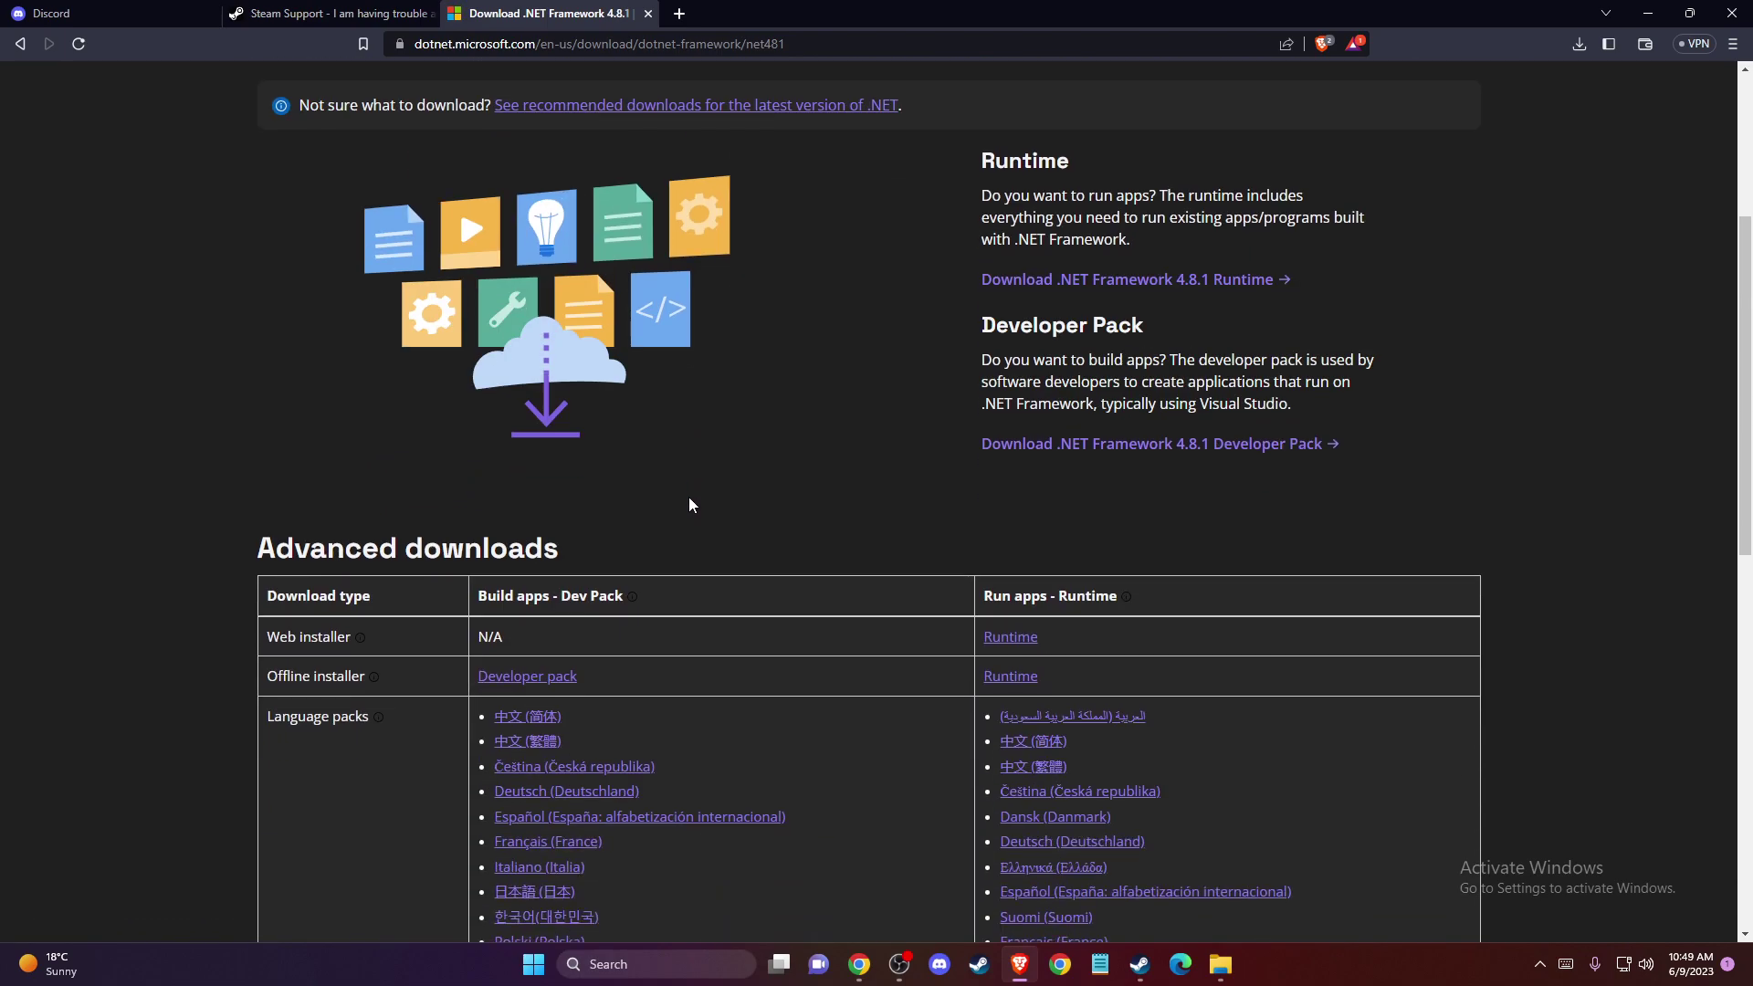
scroll(700, 503, up, 12)
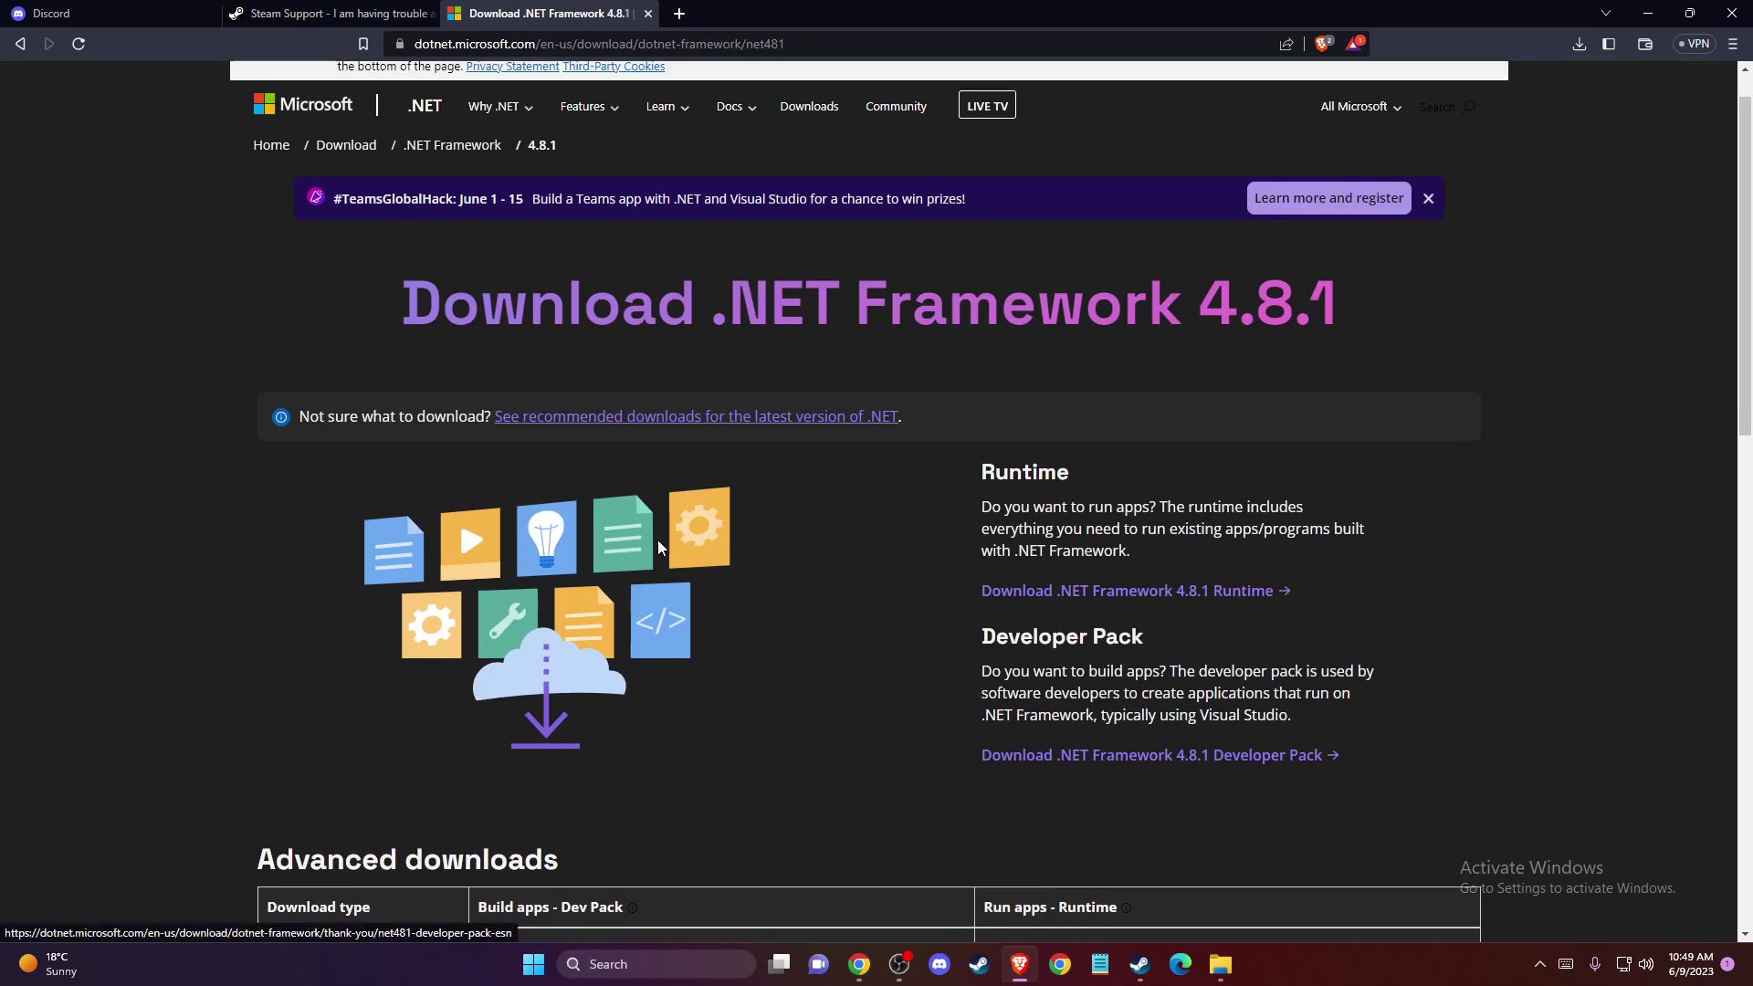
scroll(579, 639, up, 1)
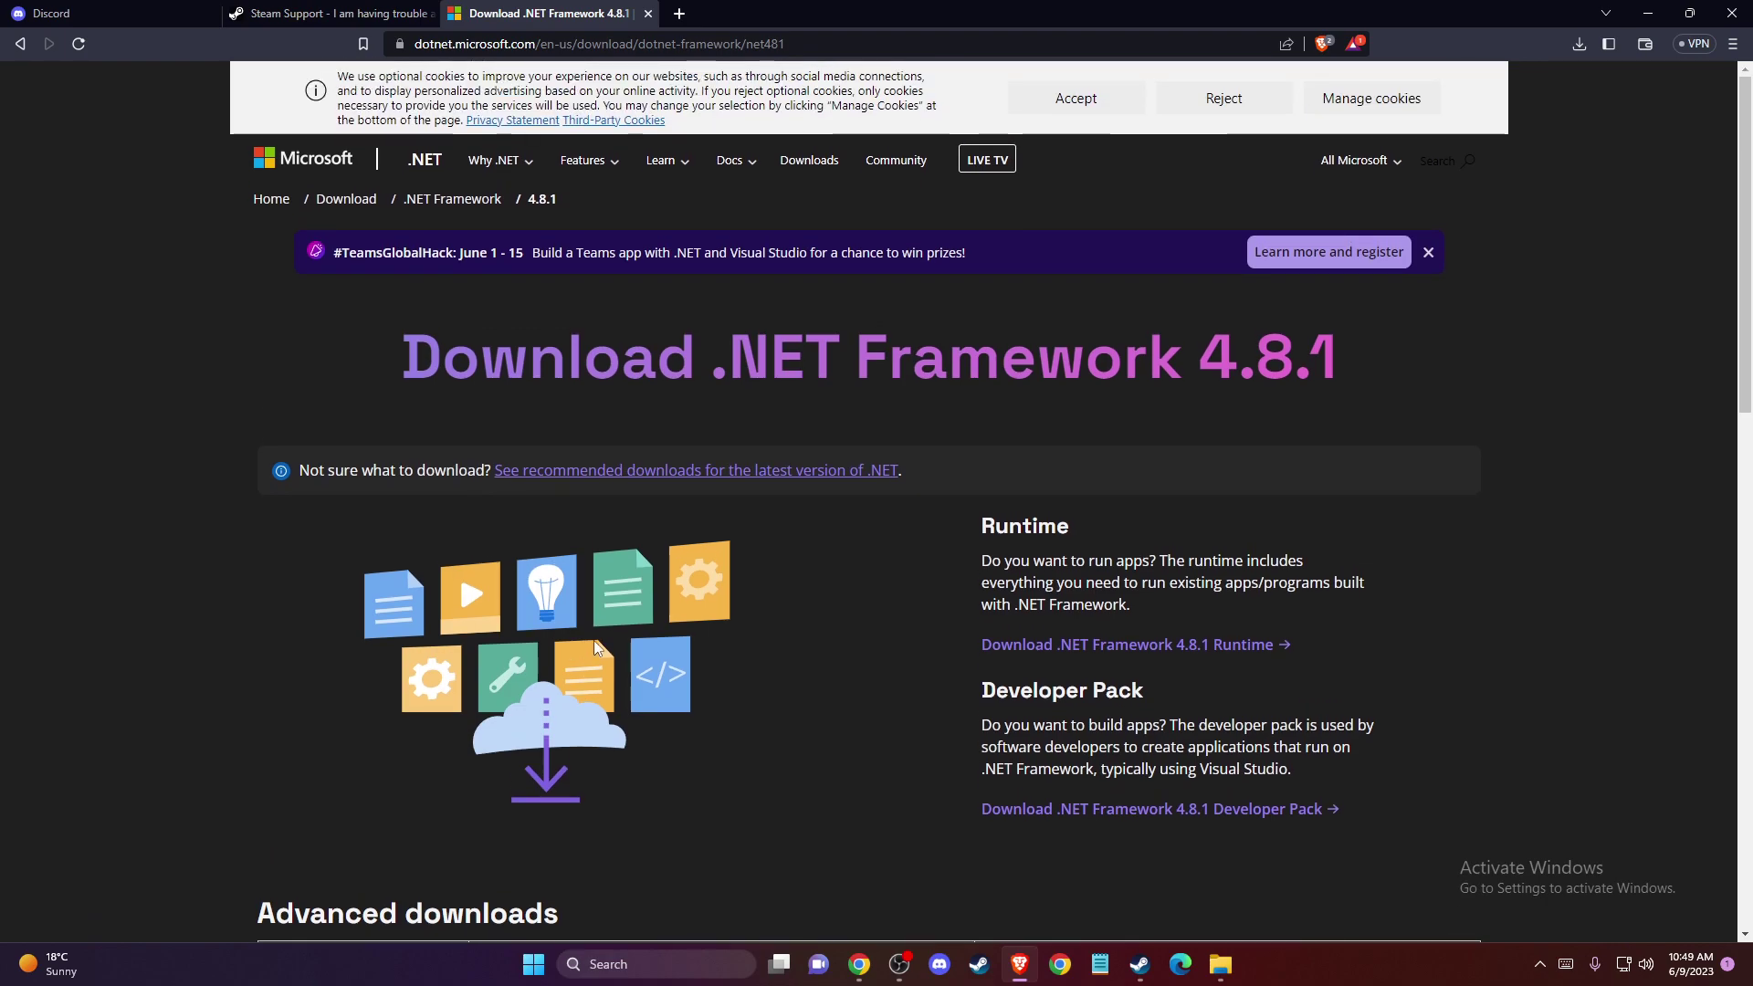
scroll(805, 619, down, 4)
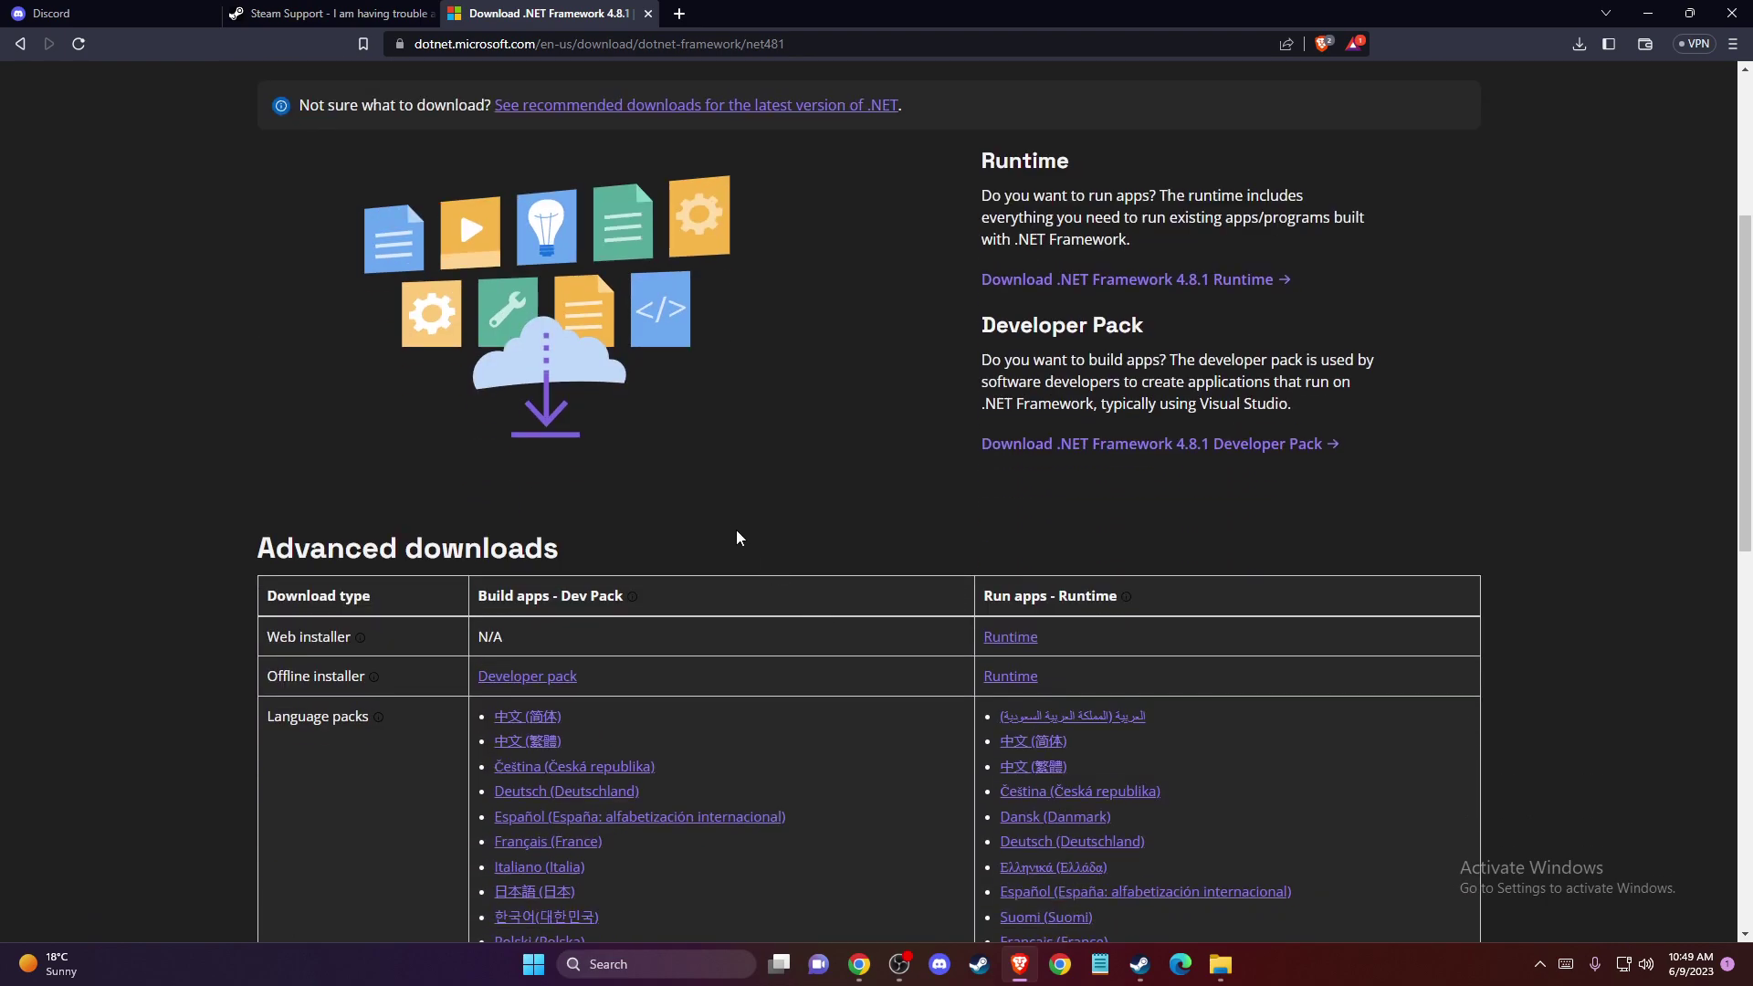
scroll(702, 352, up, 3)
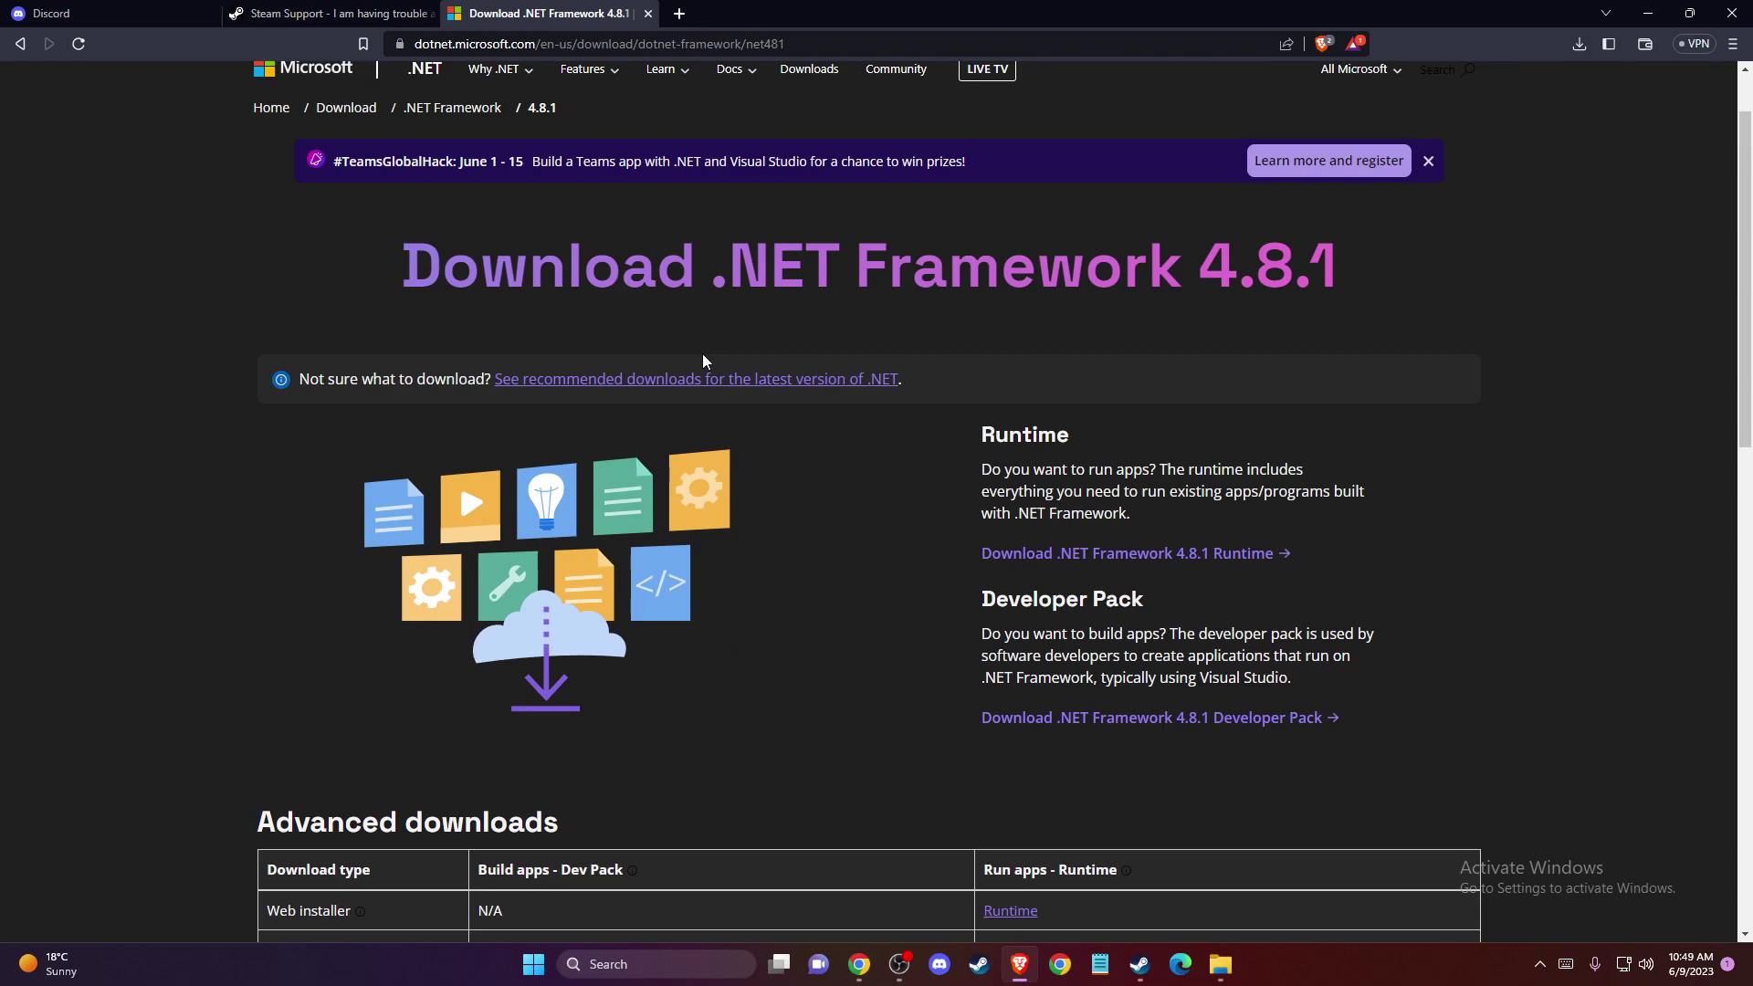
click(688, 382)
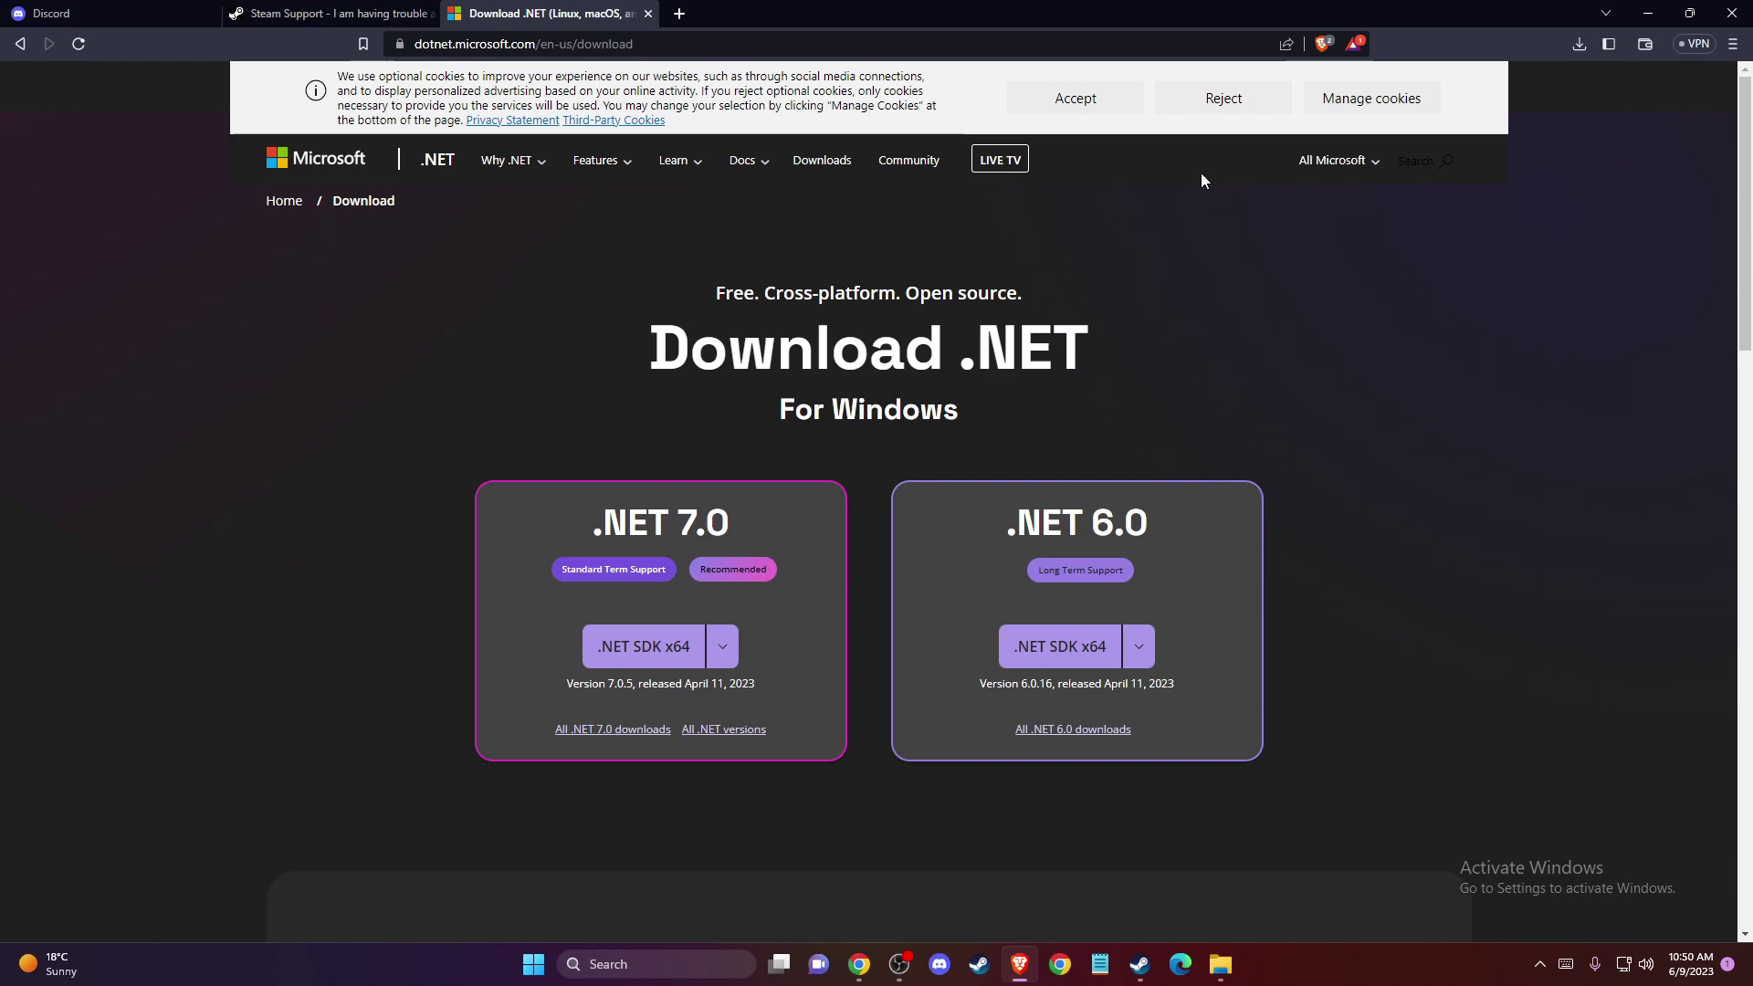
click(1648, 13)
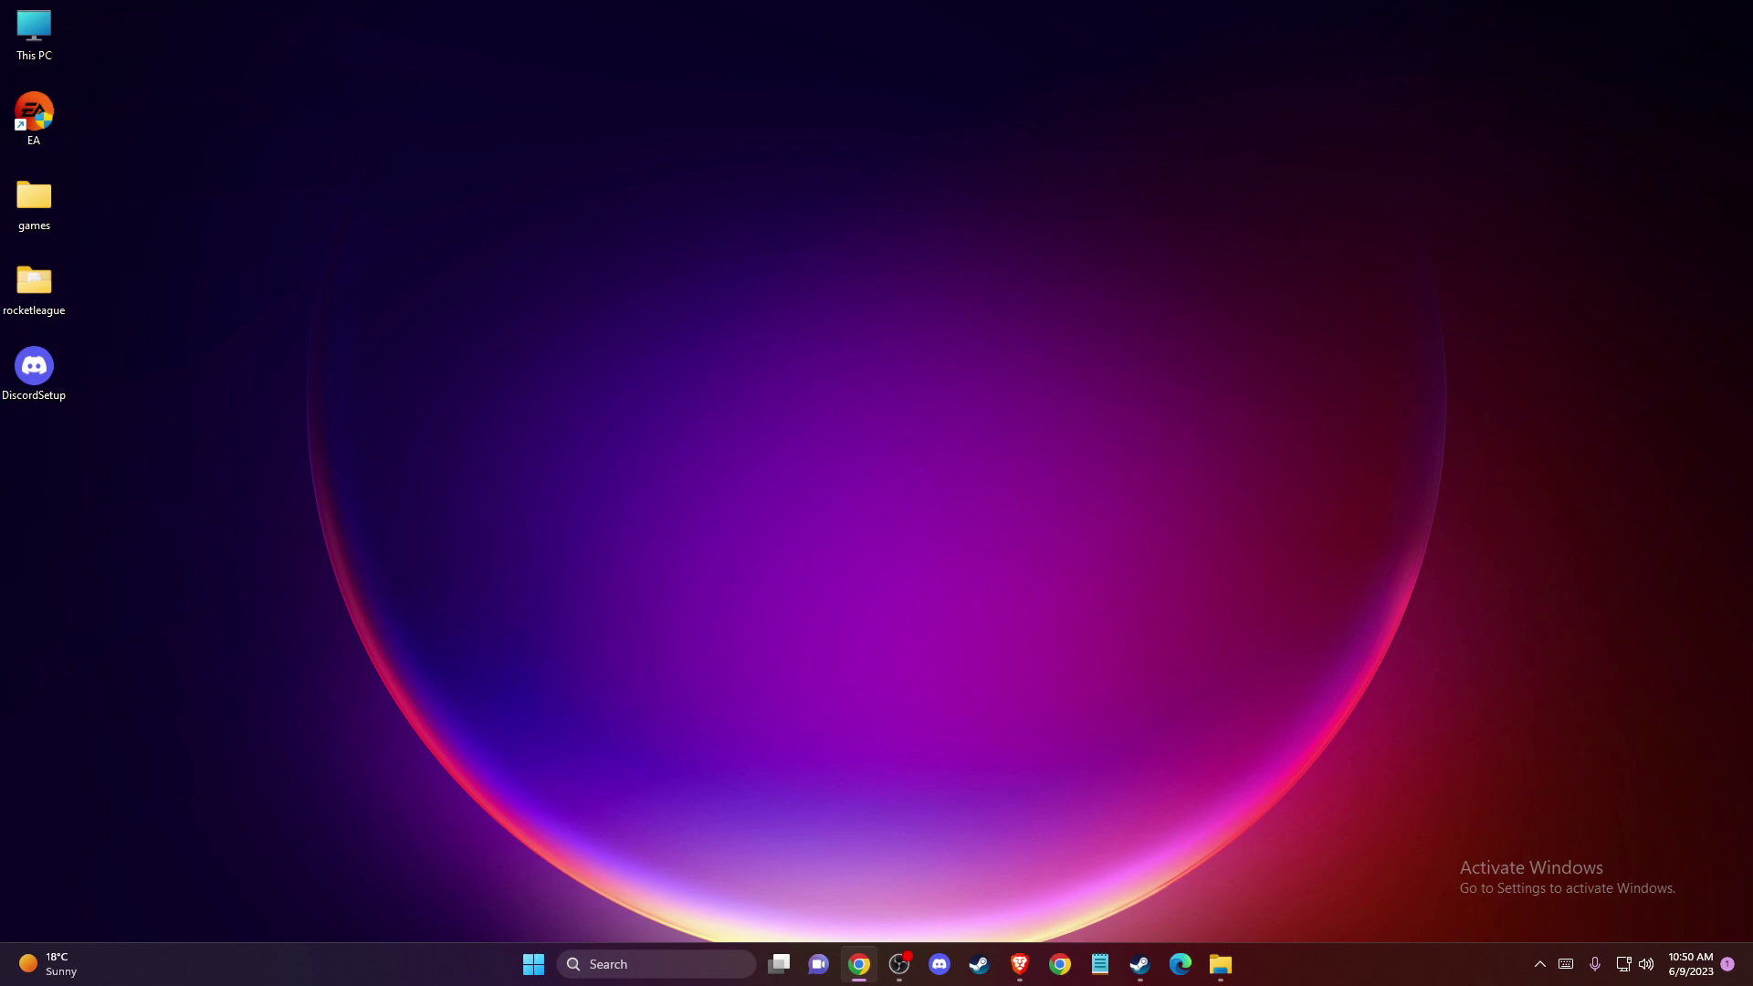
click(633, 966)
text(window)
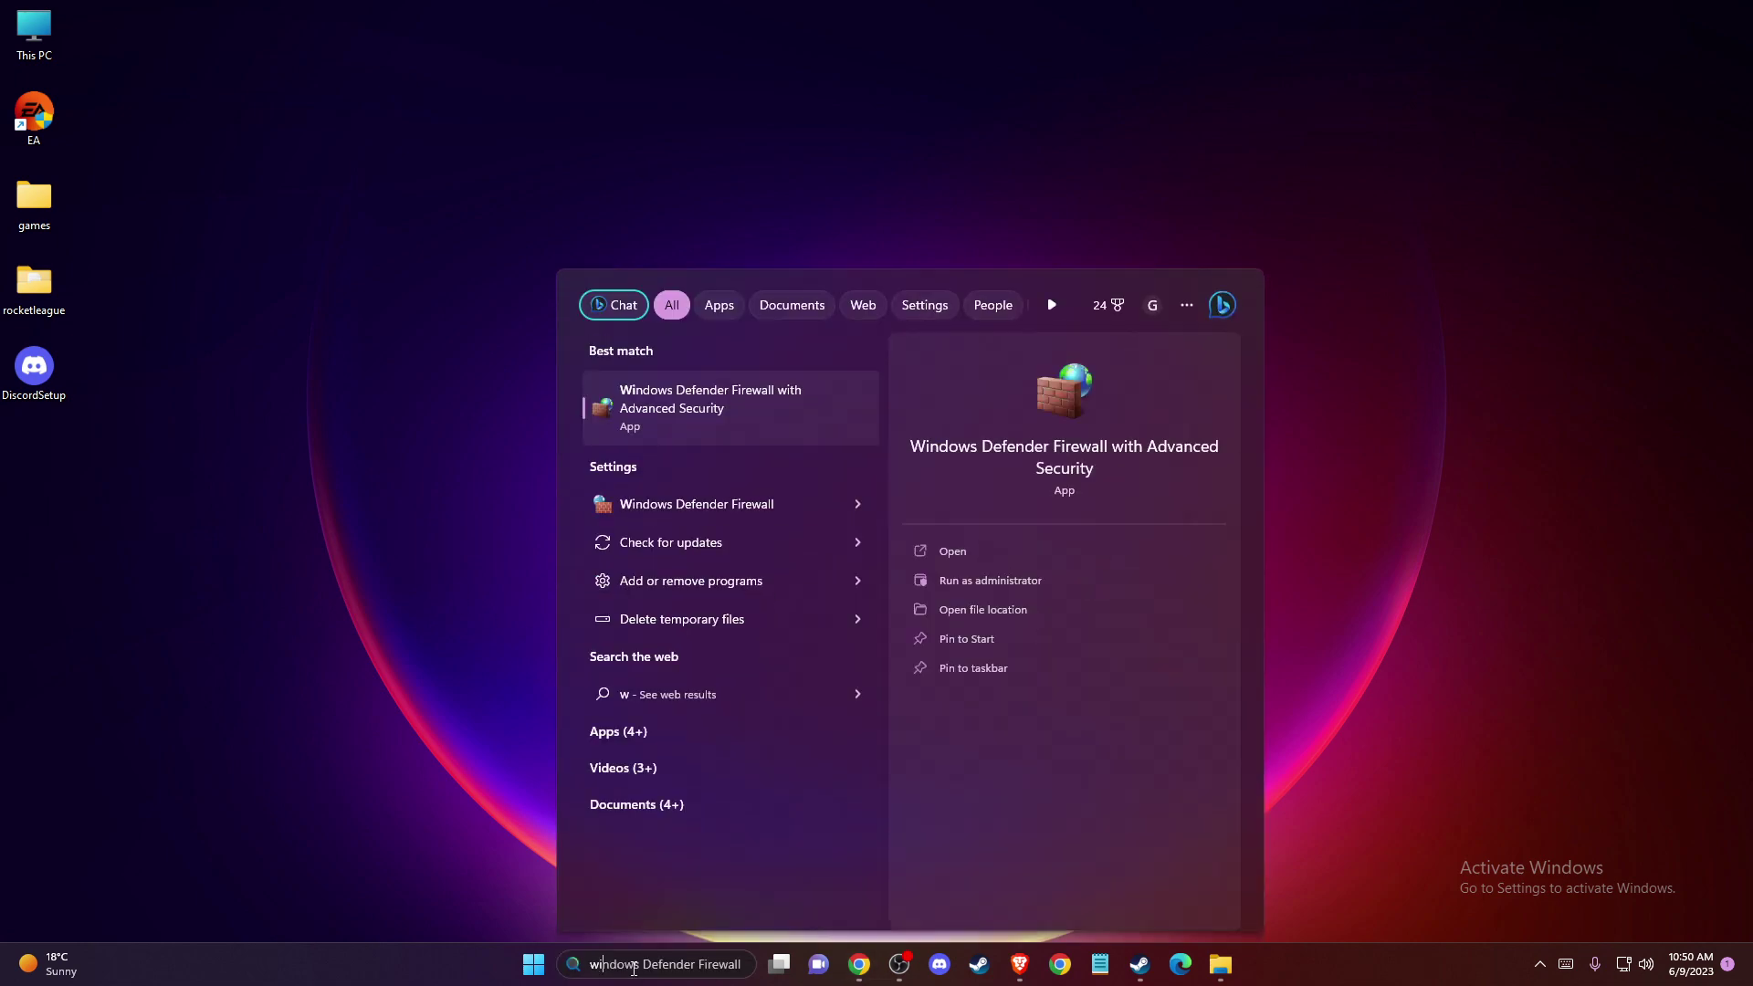
text(s de)
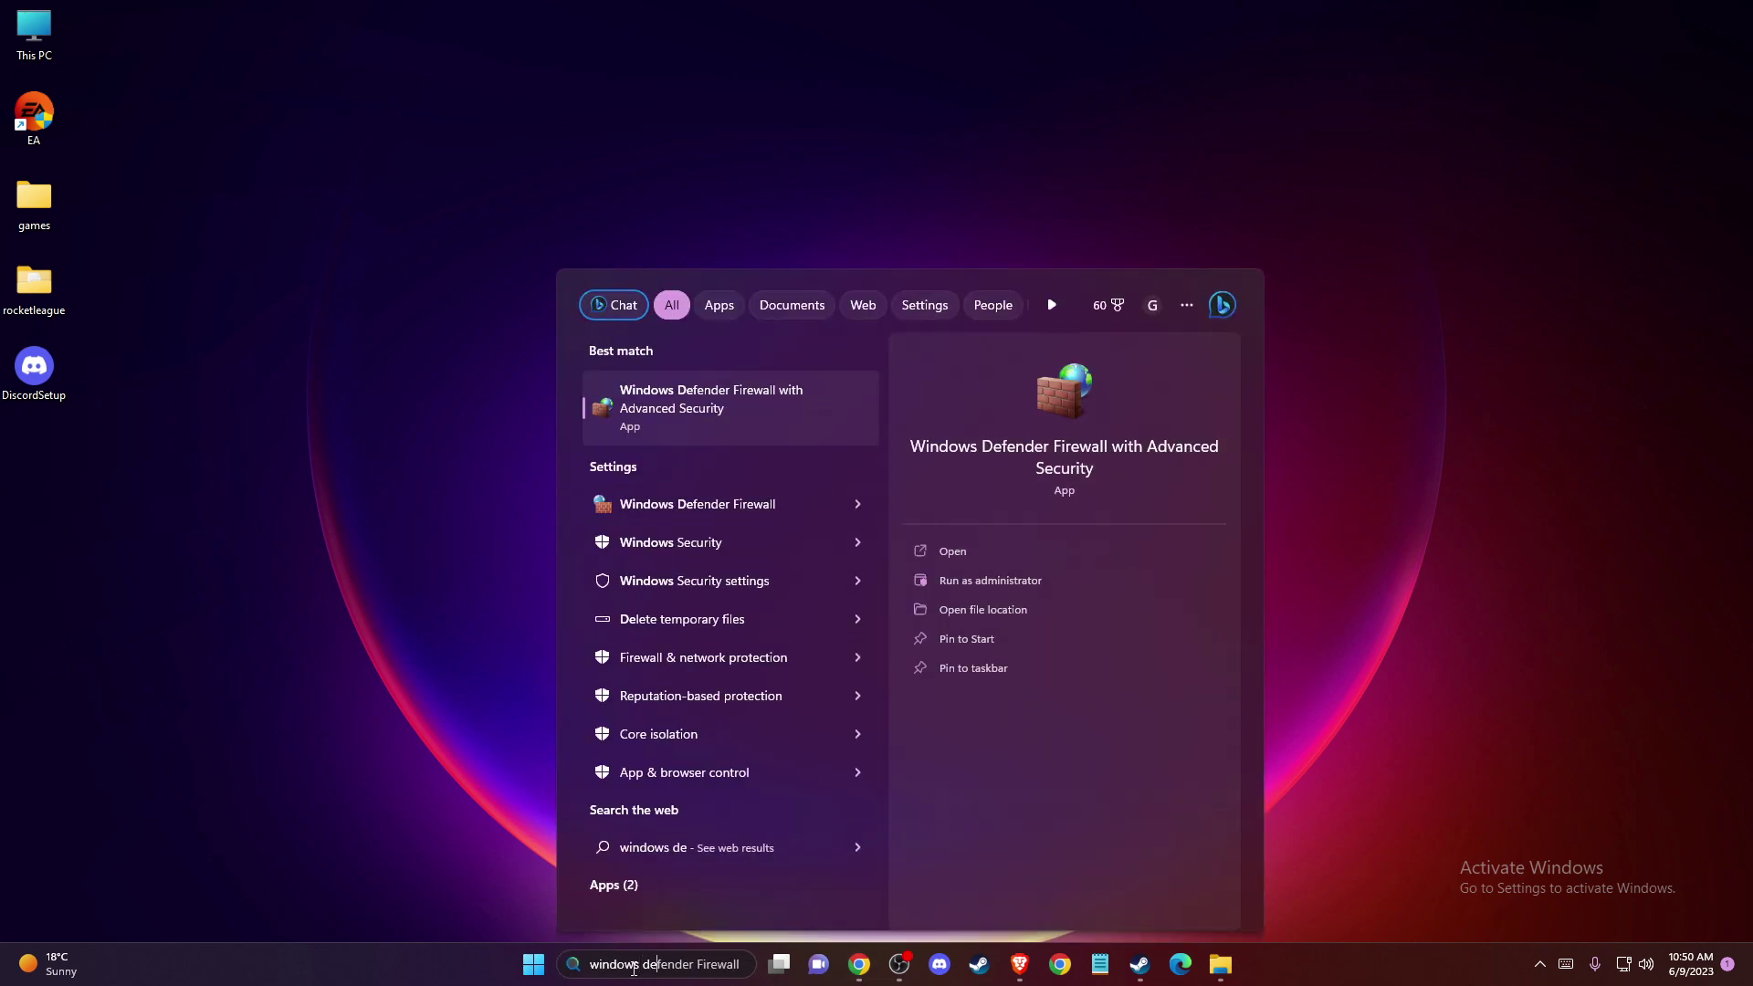
click(692, 505)
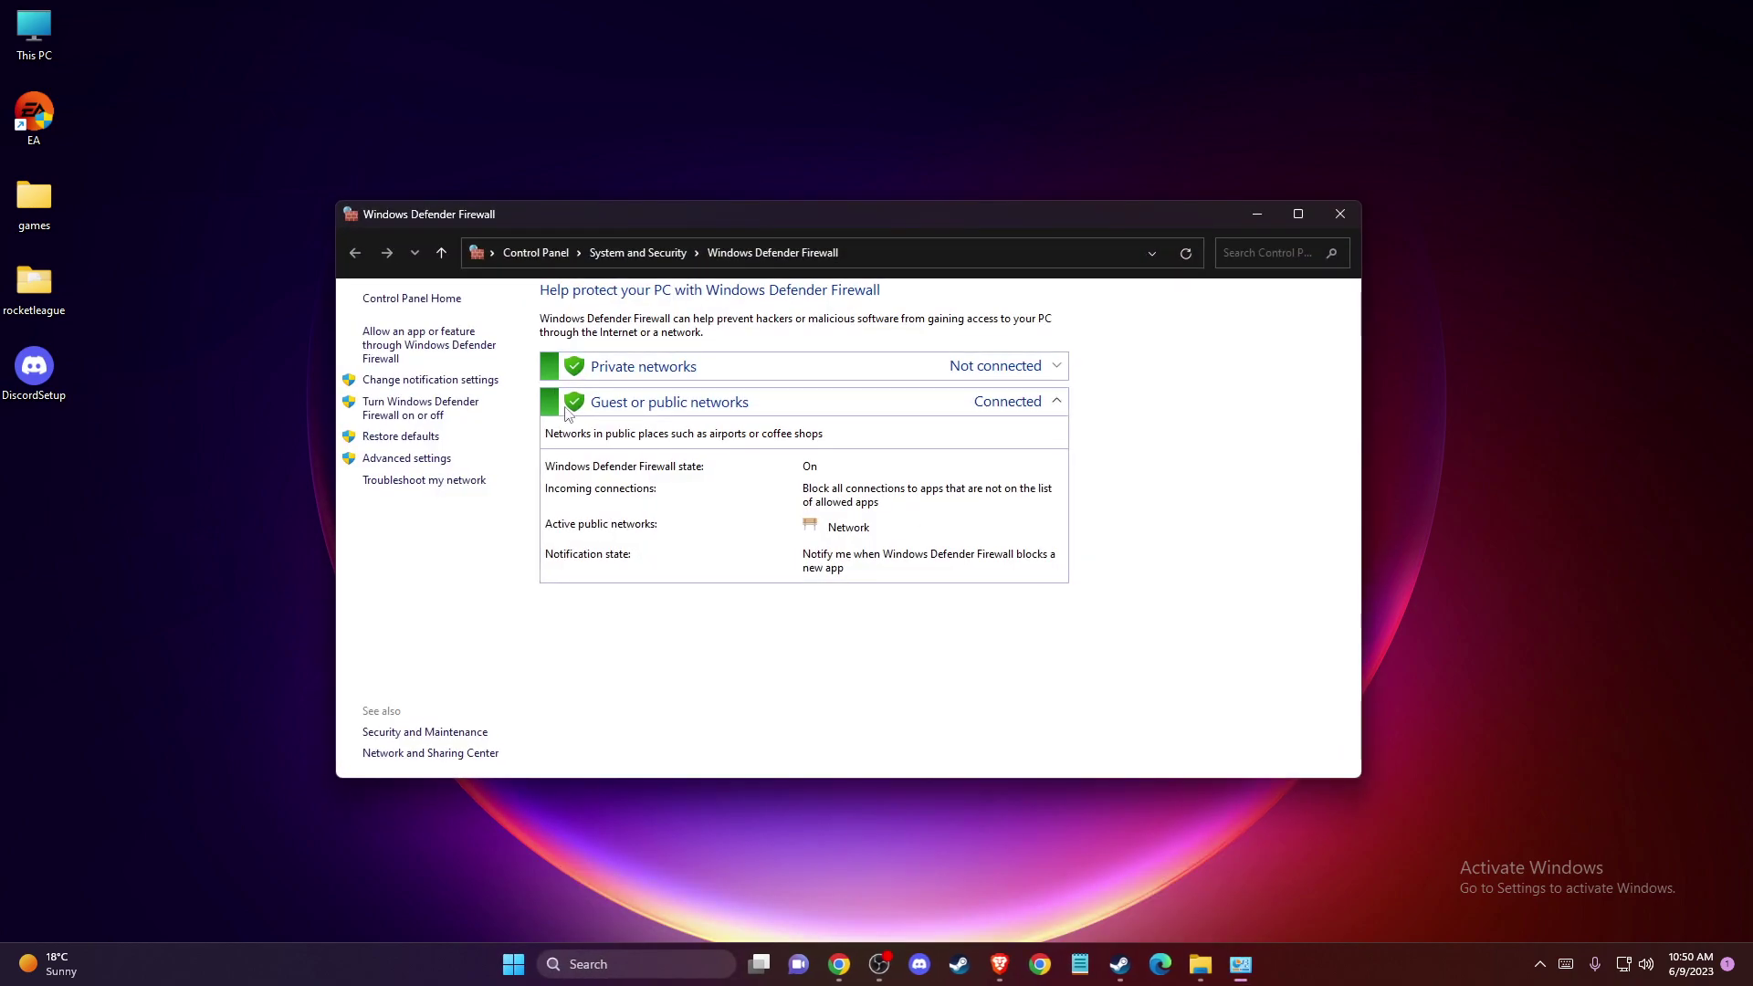
click(379, 419)
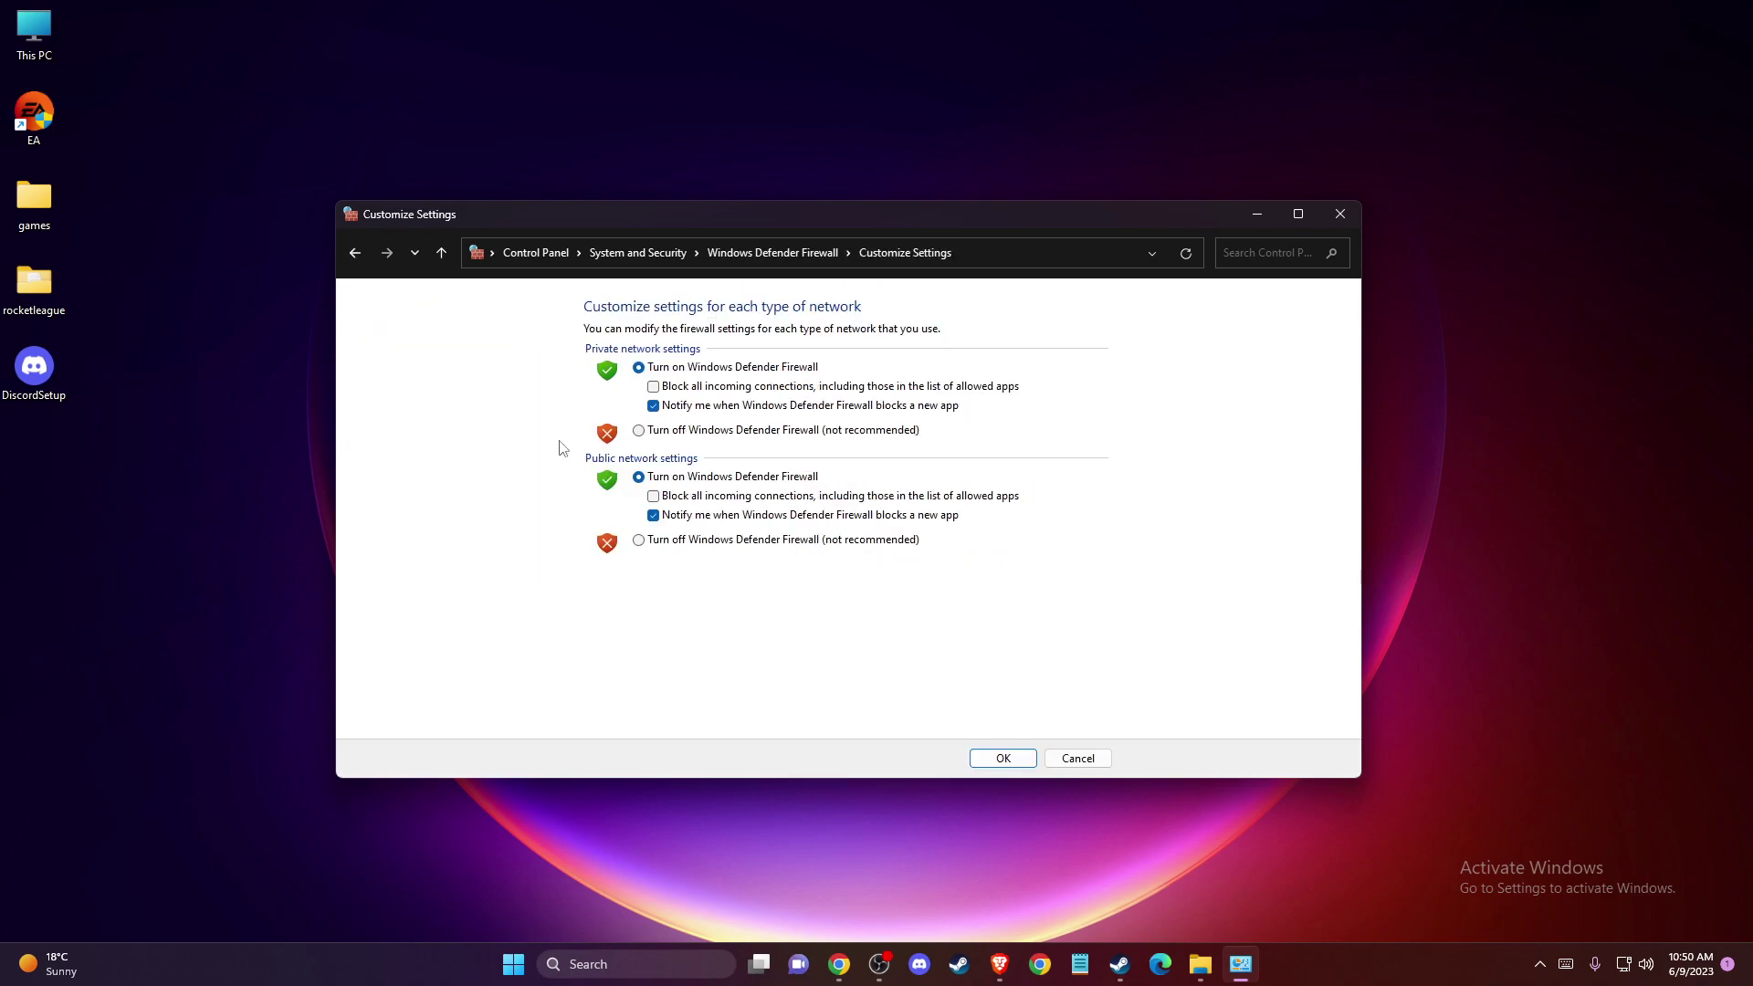
click(639, 431)
click(640, 541)
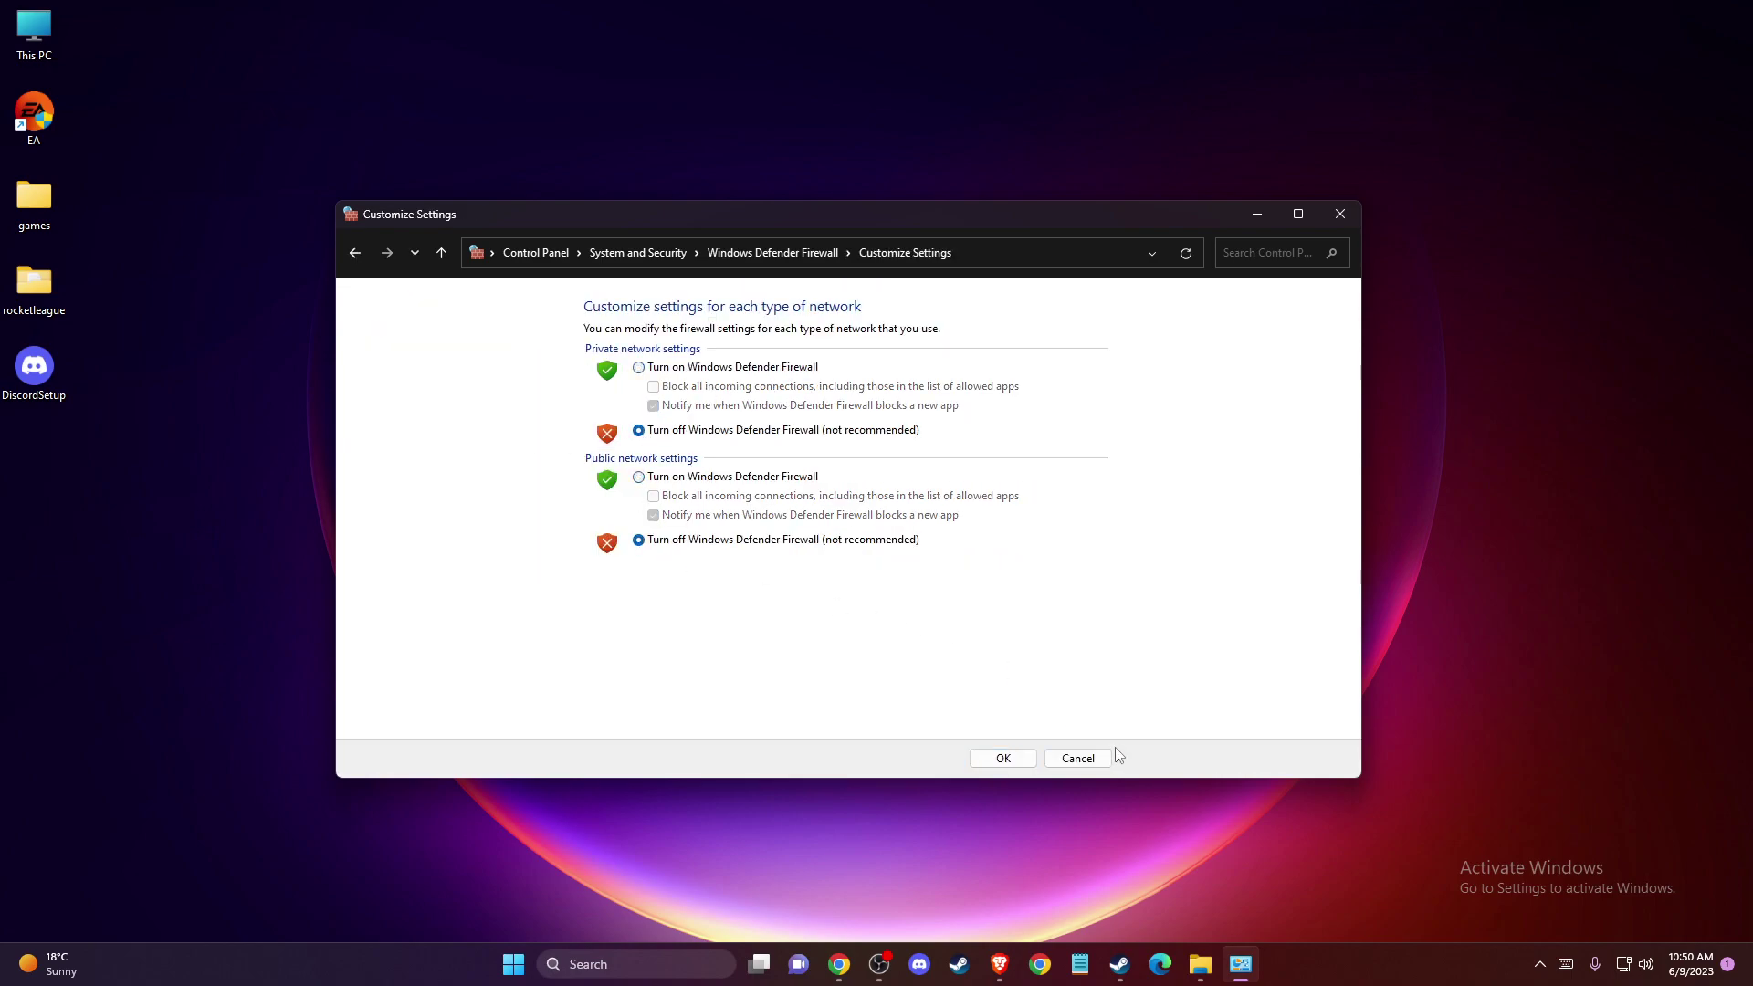
click(1064, 762)
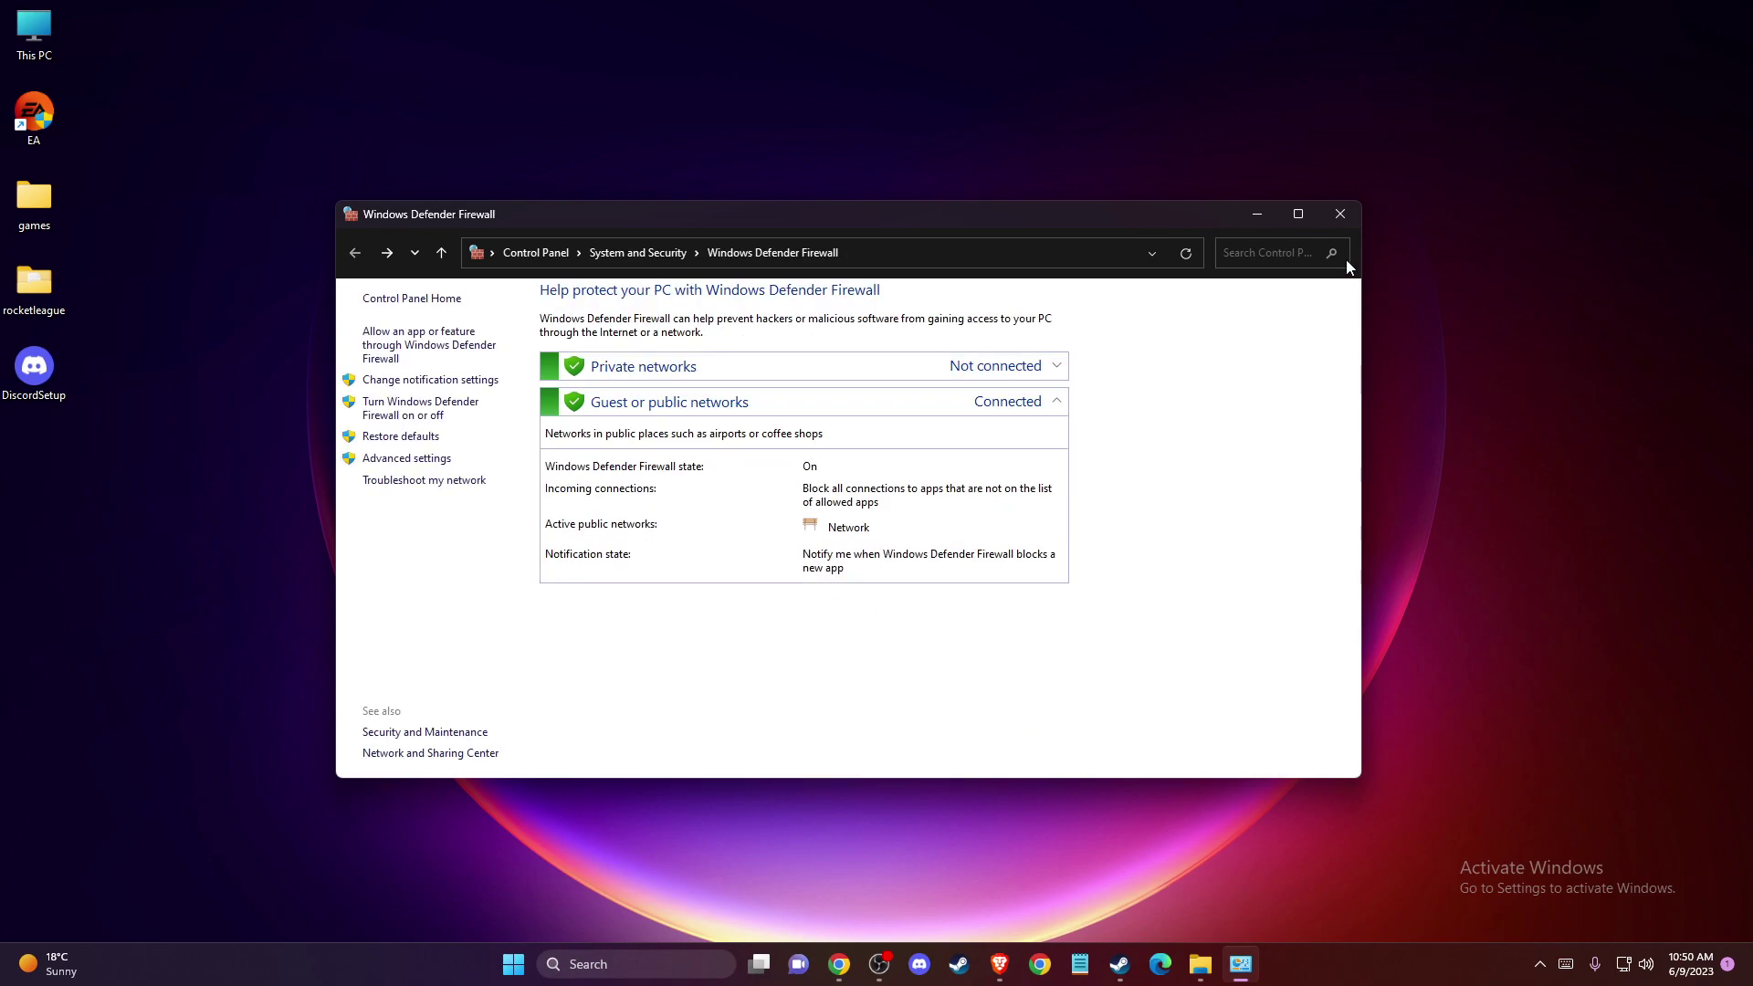
click(1341, 214)
click(681, 953)
text(virus)
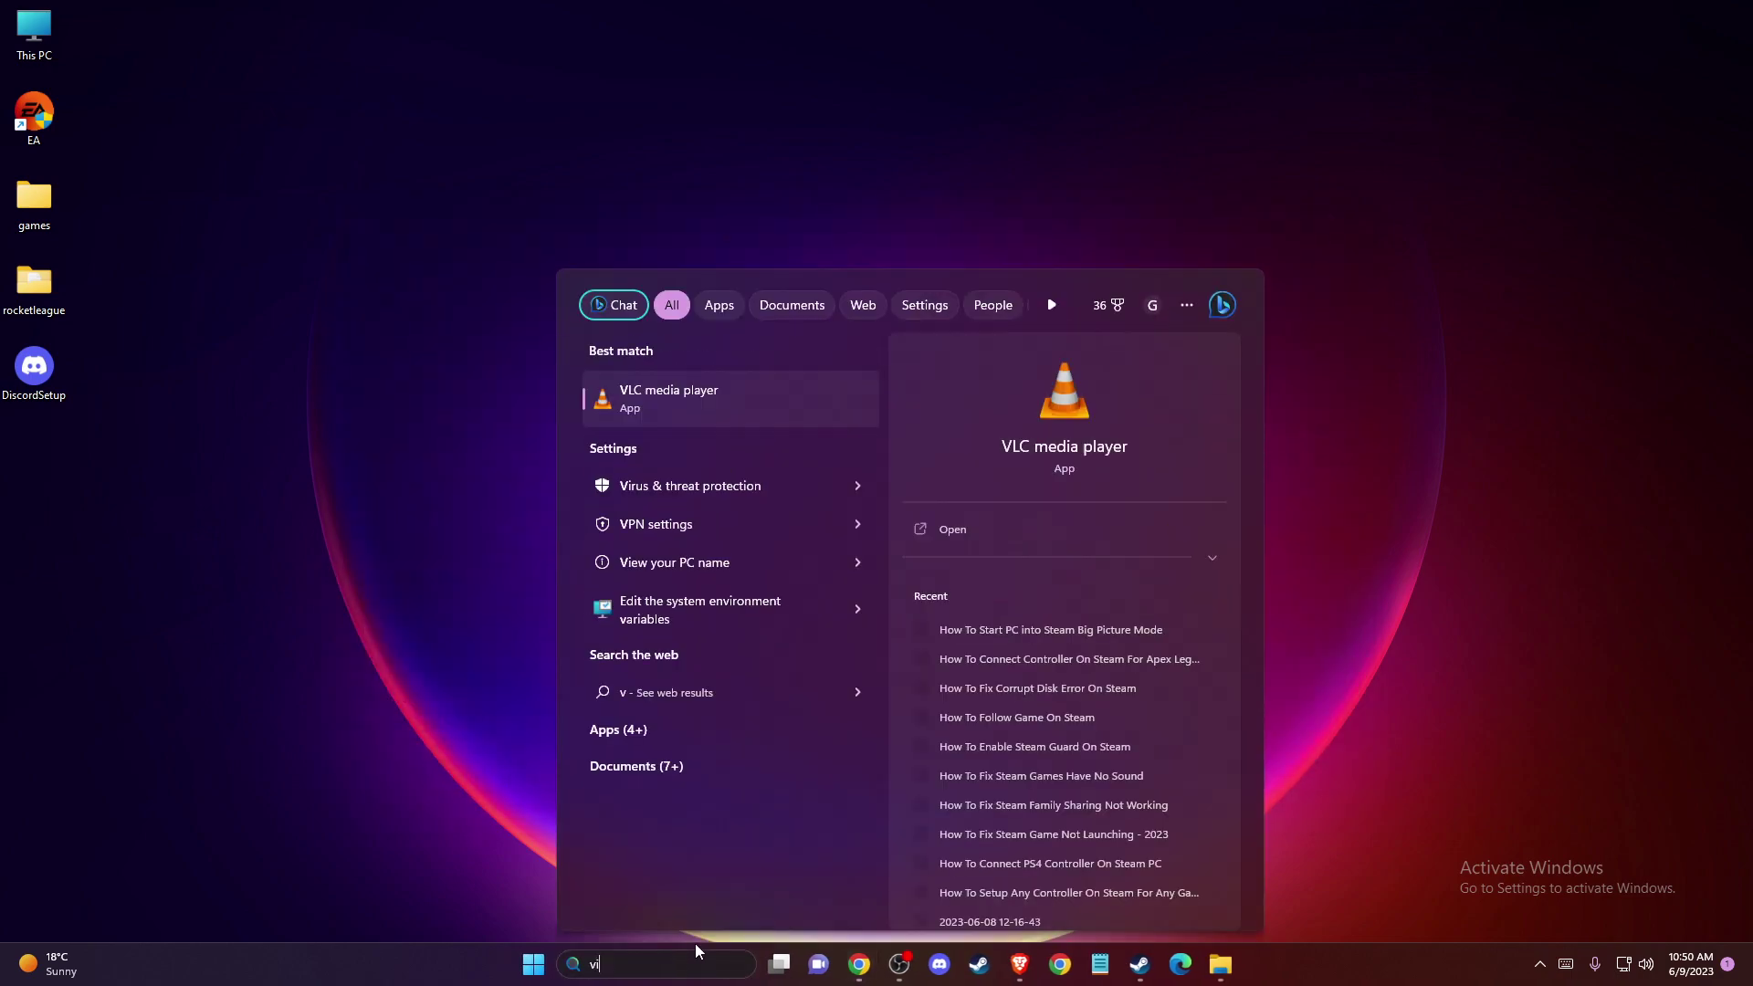
click(793, 418)
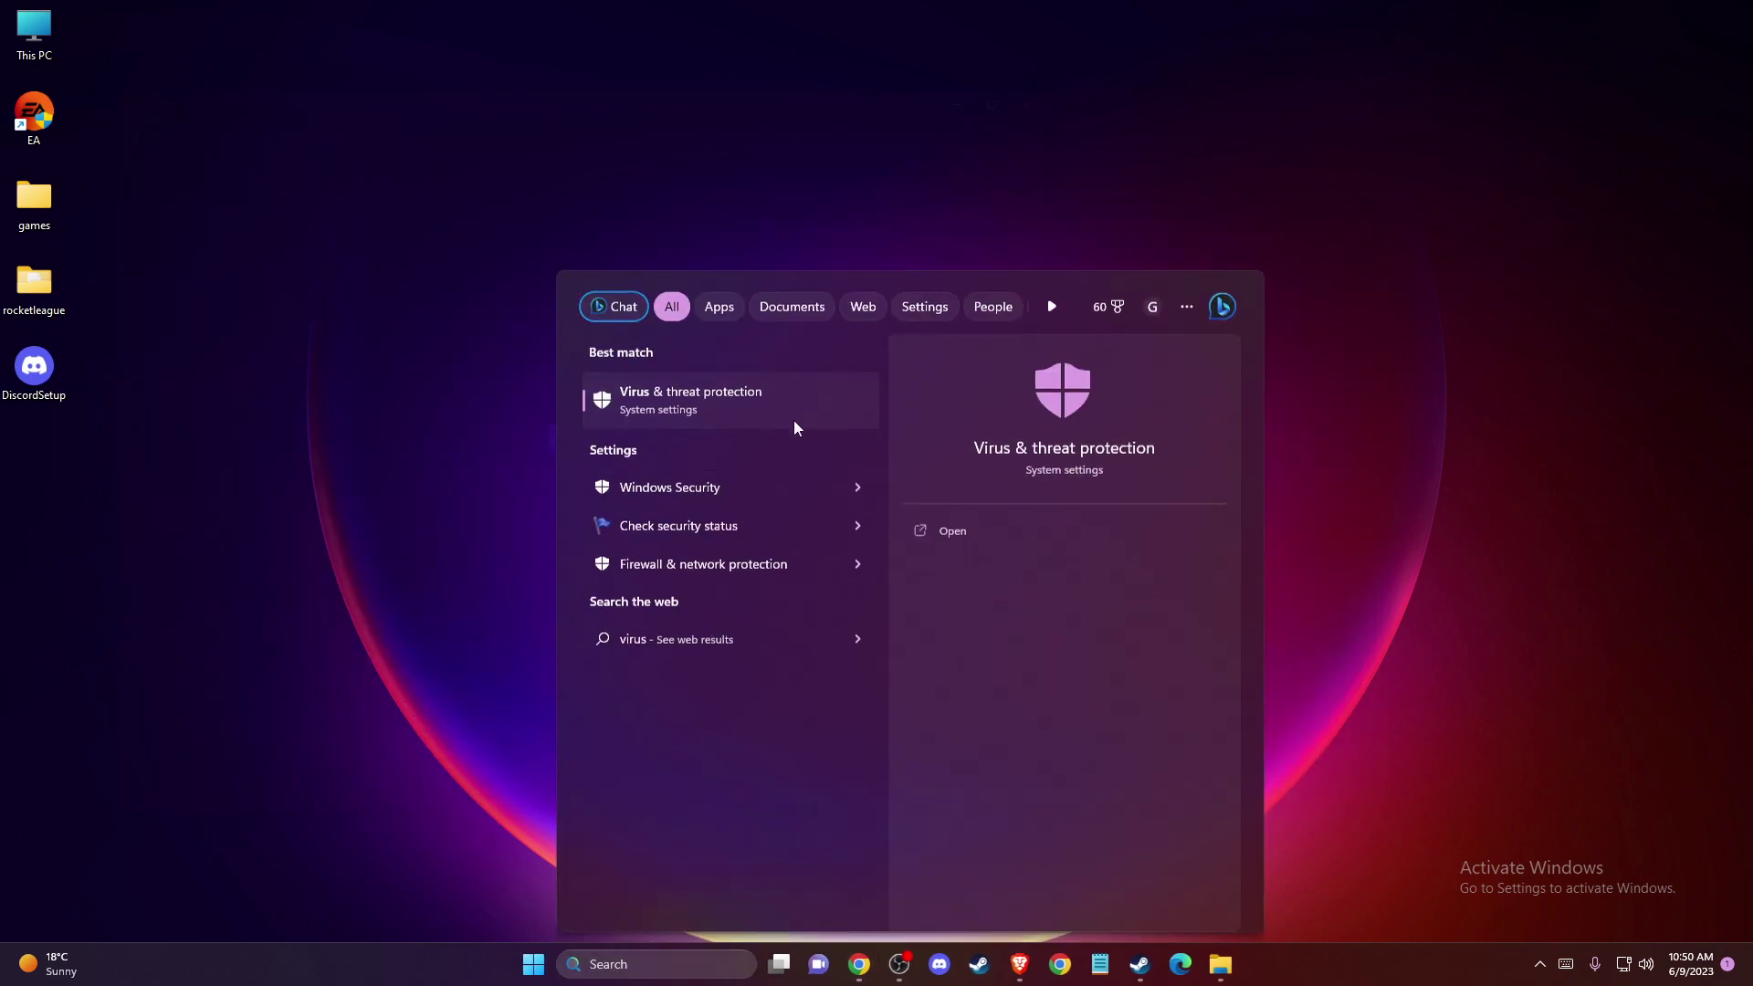
scroll(746, 488, down, 1)
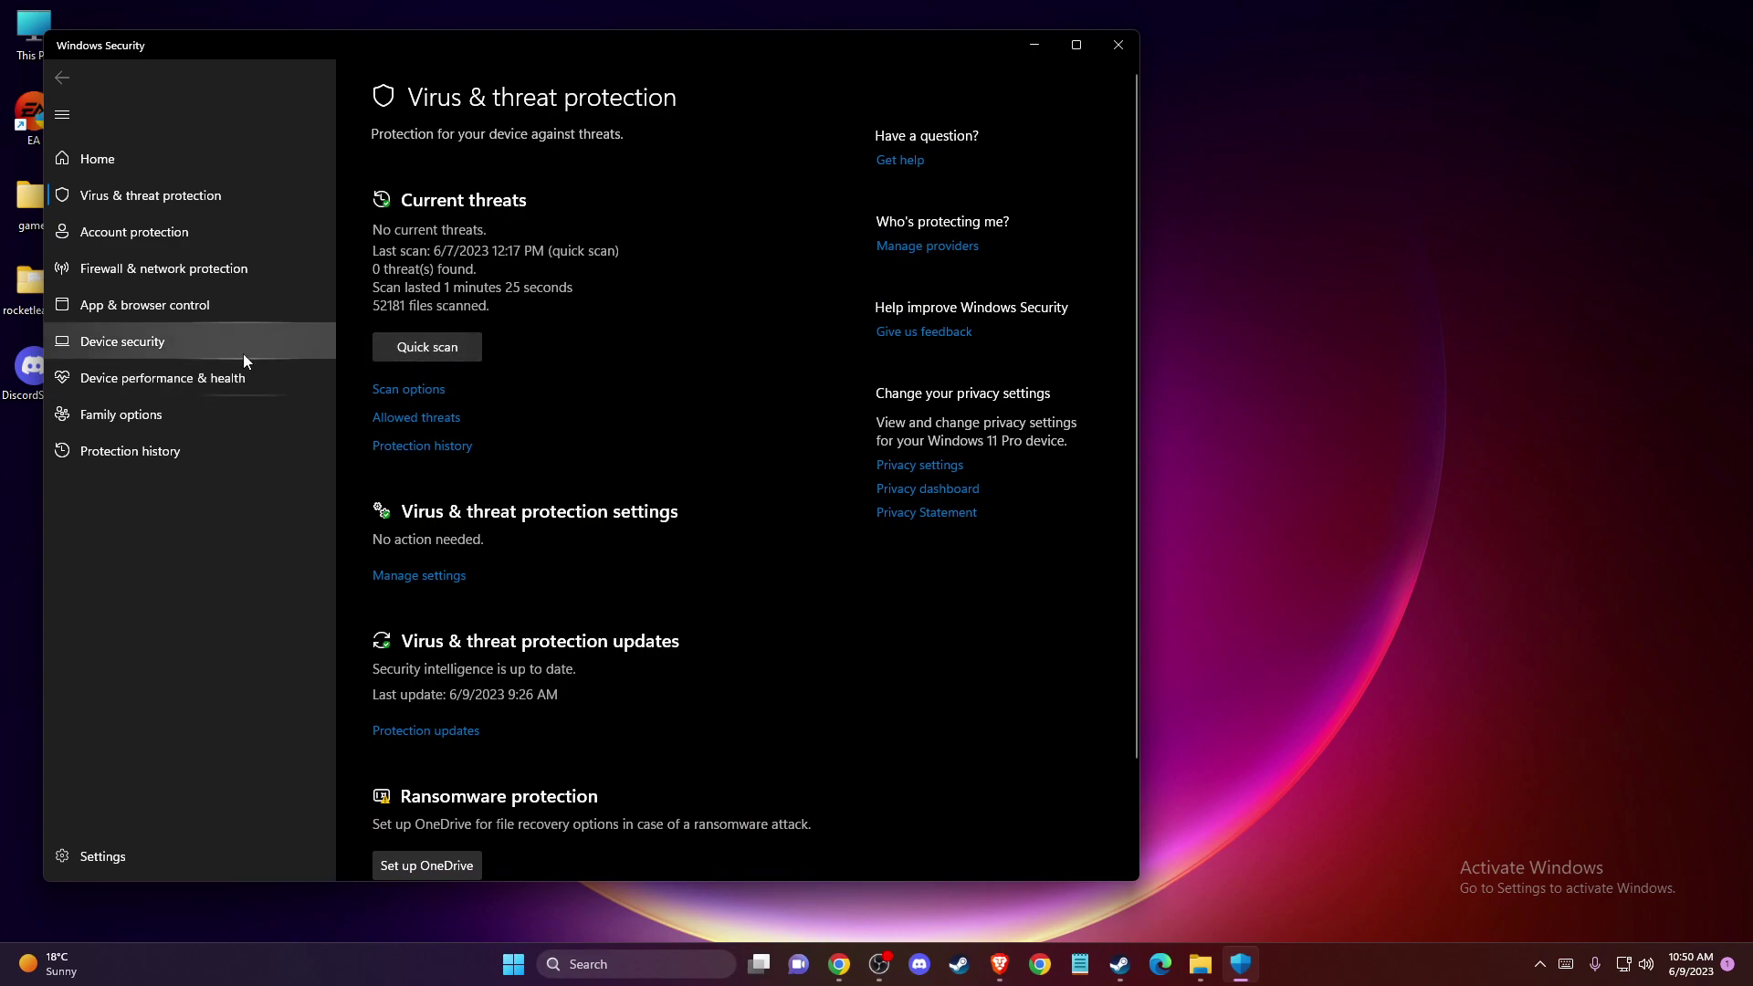
scroll(499, 395, down, 2)
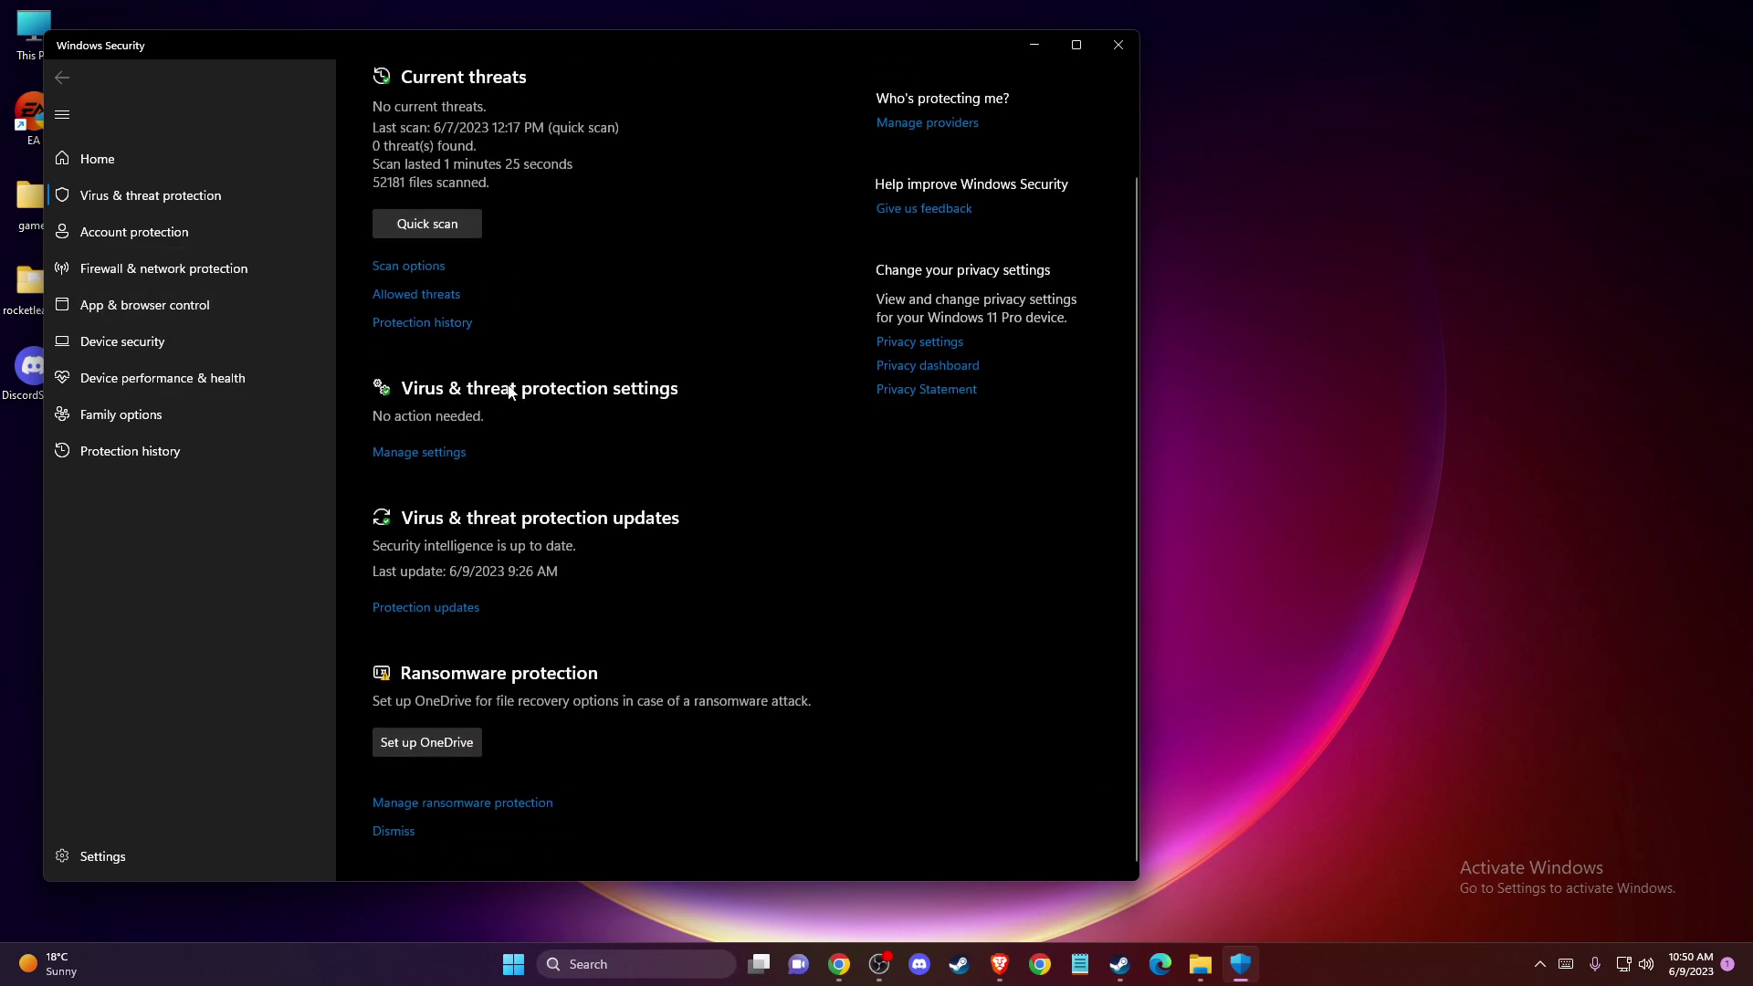
click(406, 454)
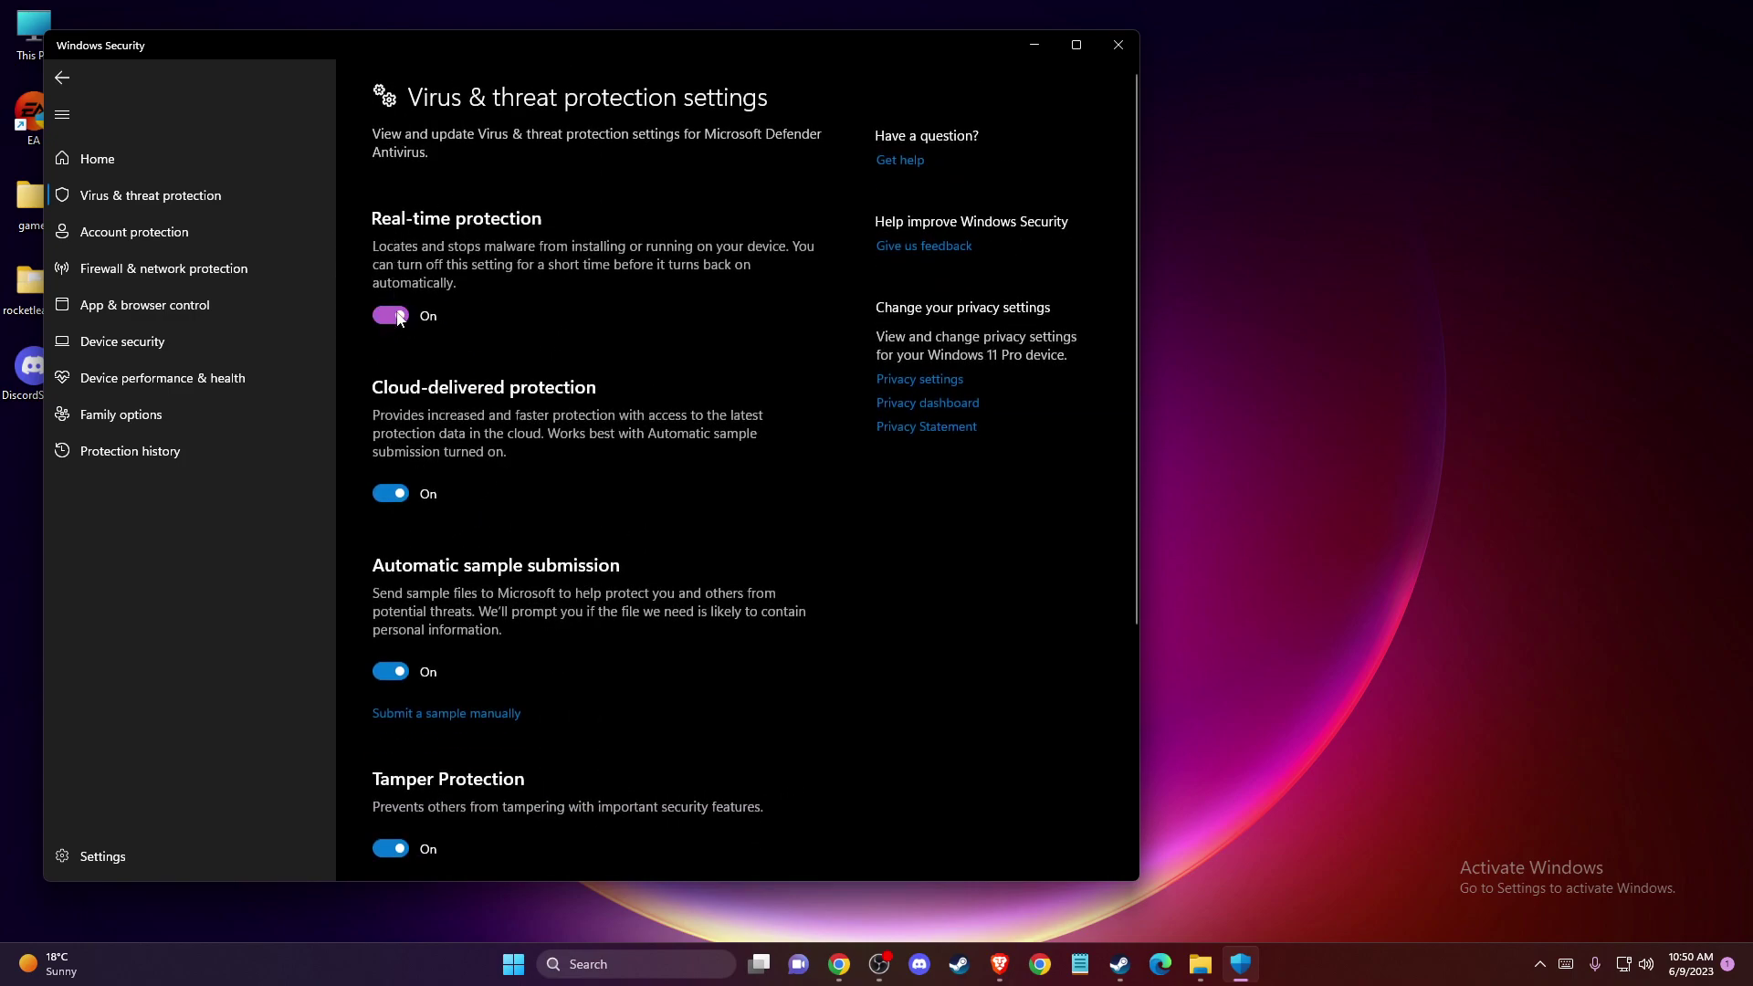
scroll(406, 328, down, 3)
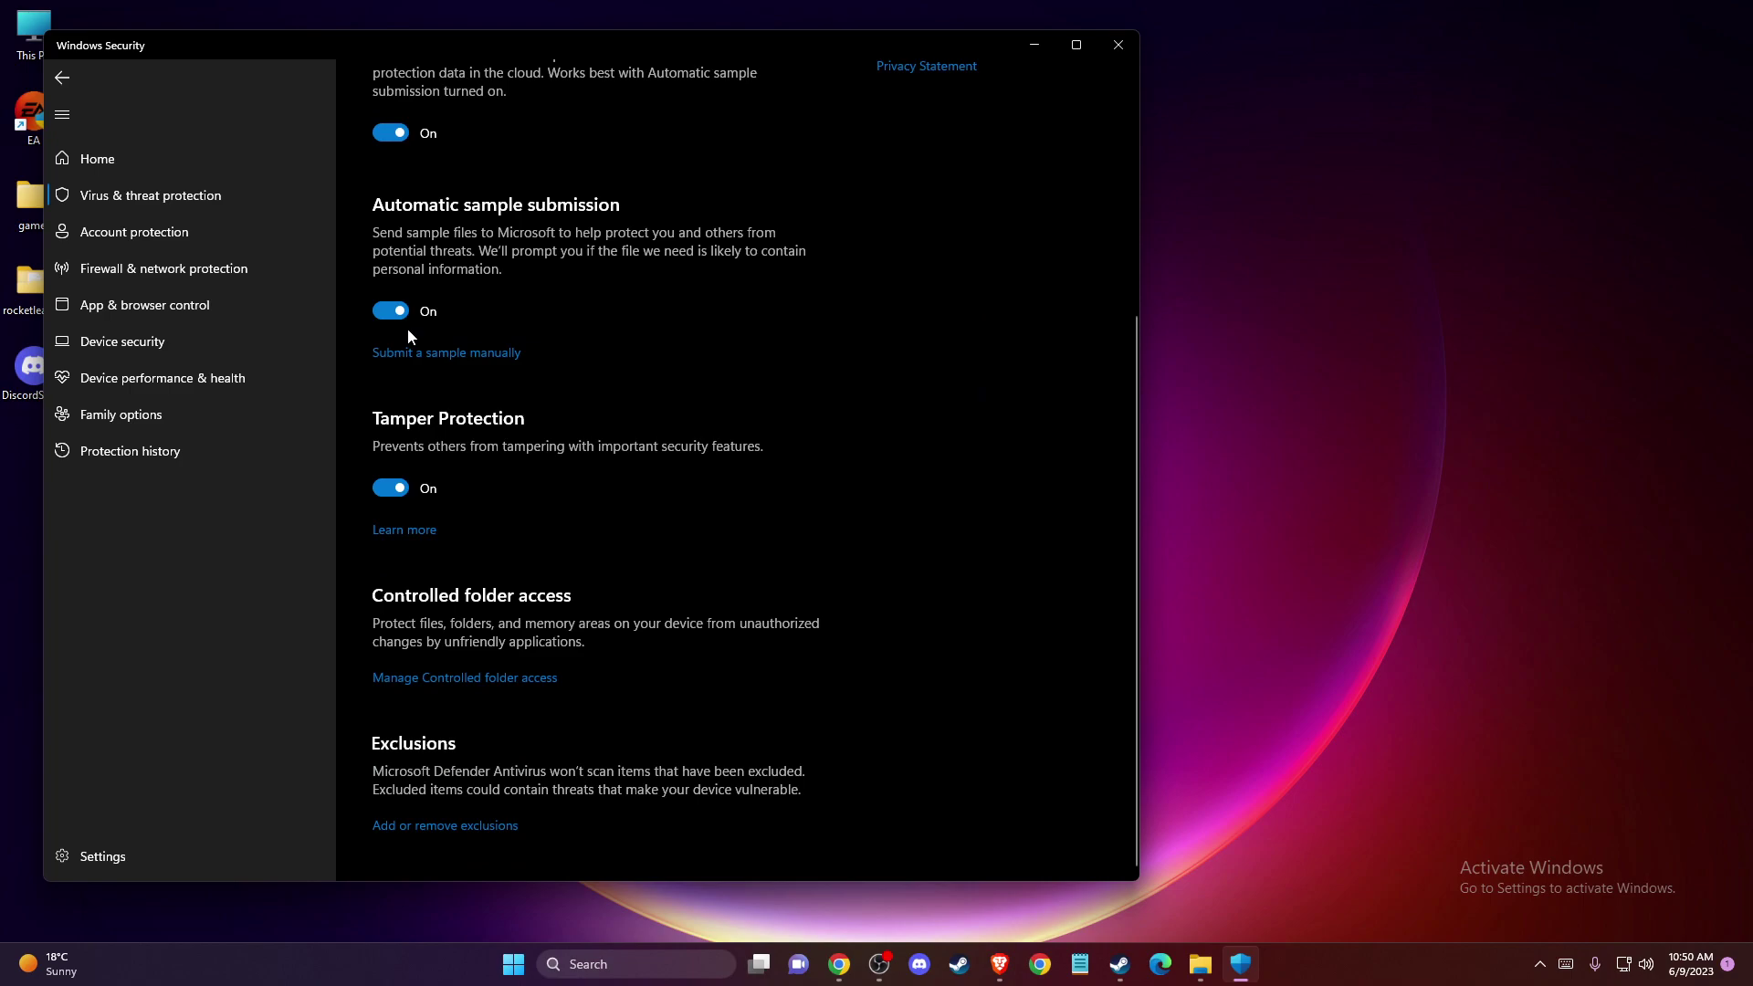
click(1118, 45)
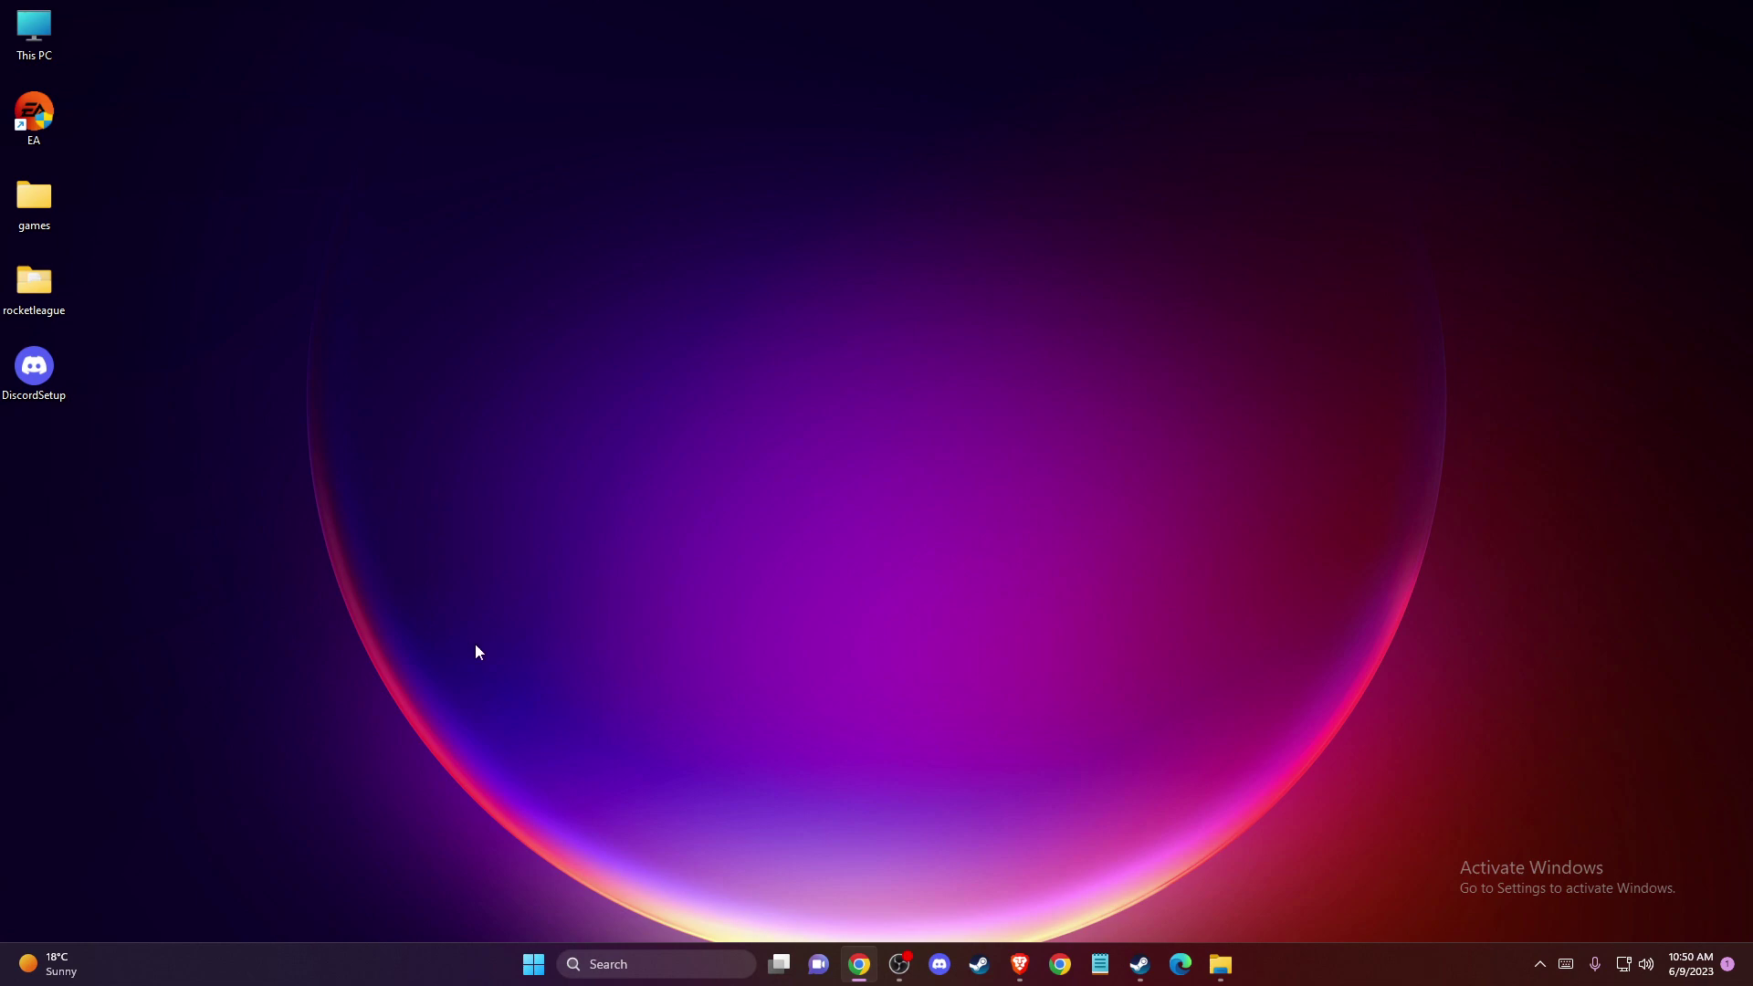
Step: Open Microsoft Store from Windows search and run the recent 'discord' search
click(652, 965)
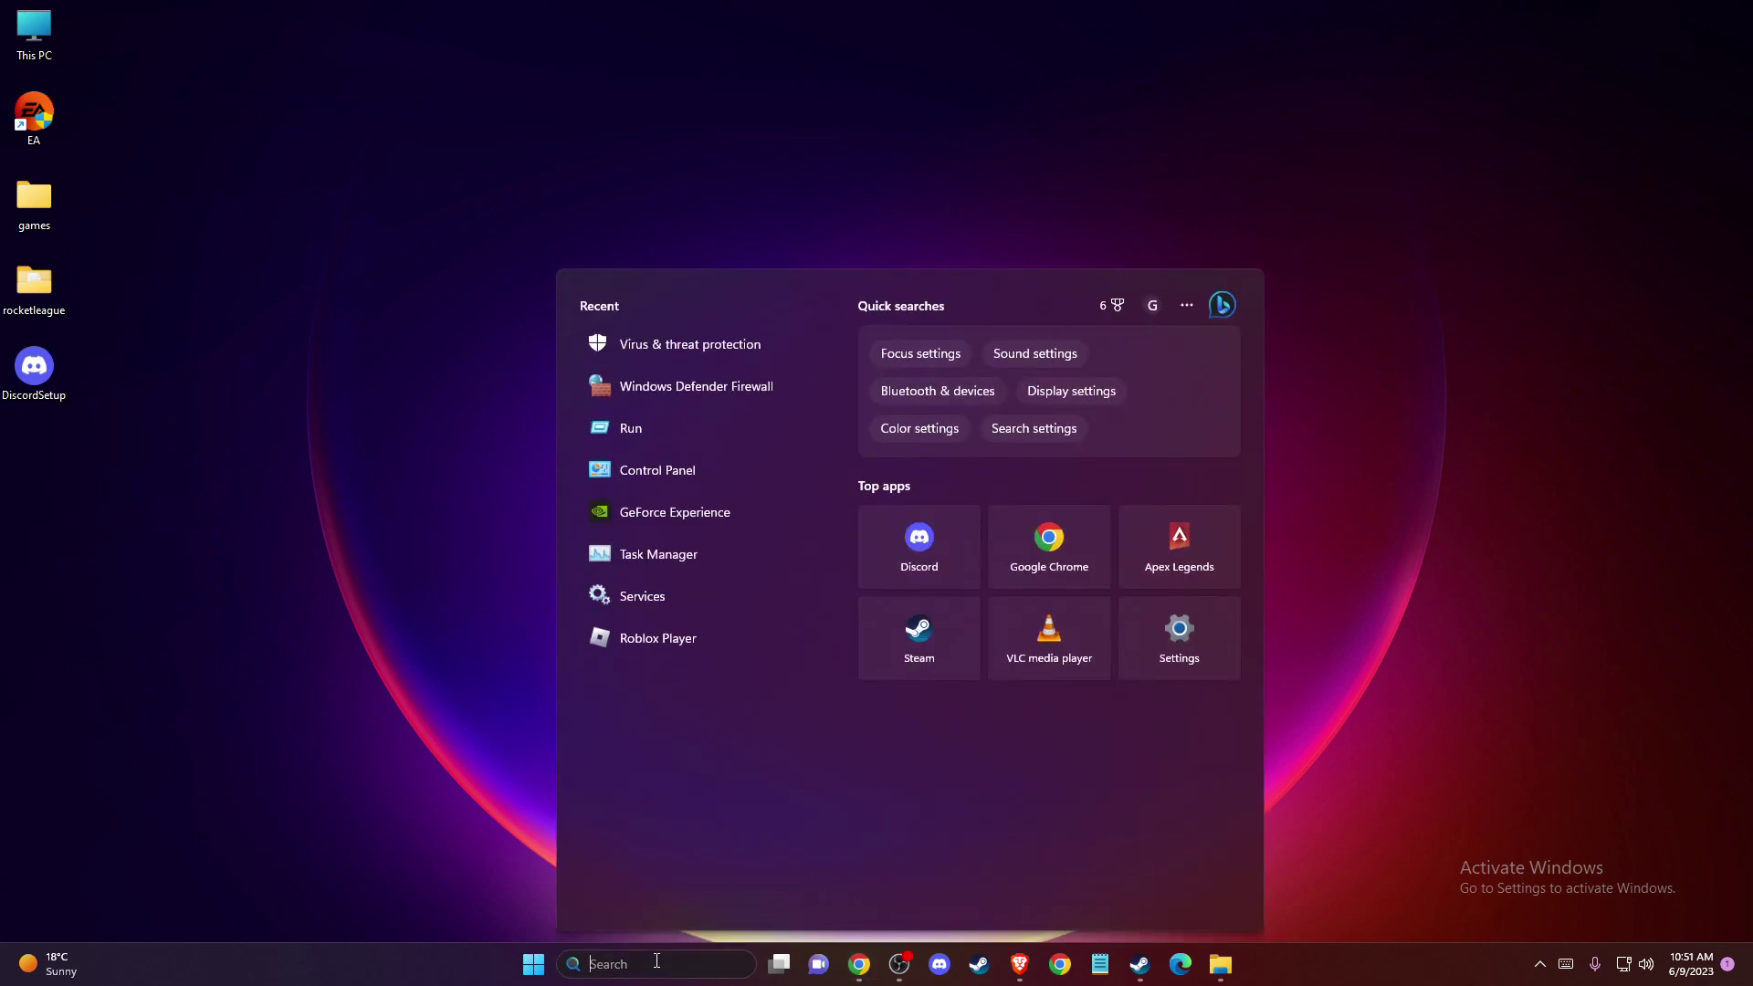
text(microsof)
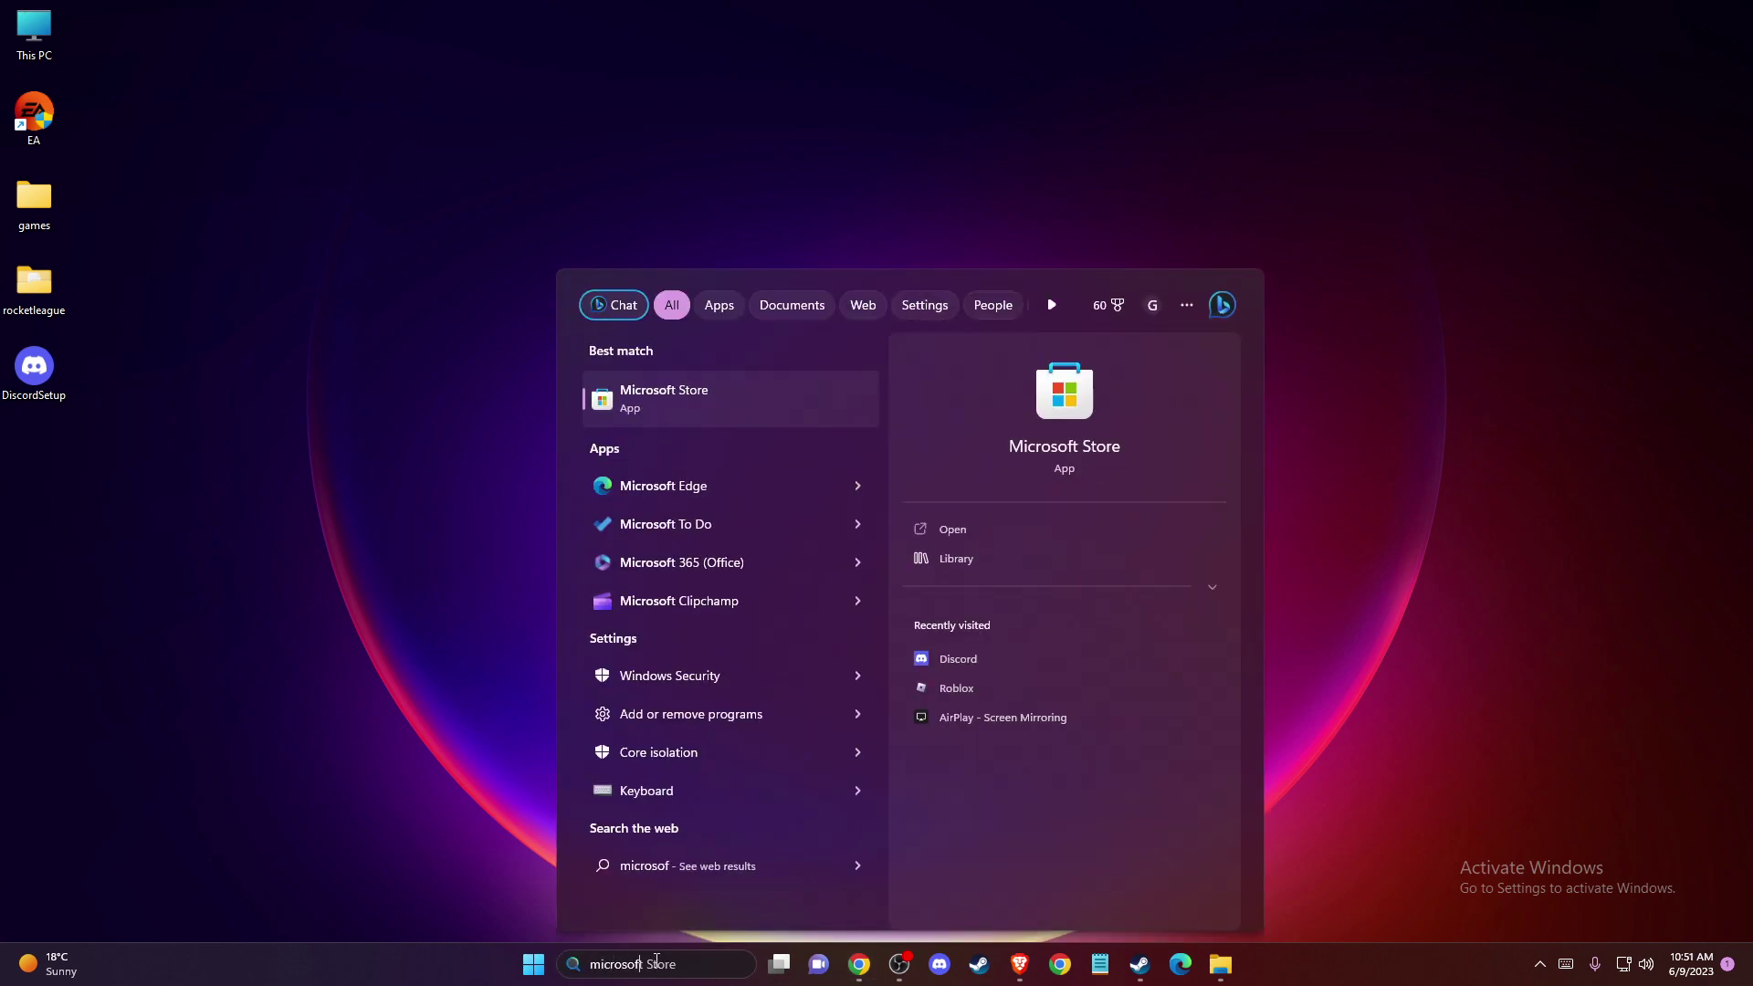
click(730, 398)
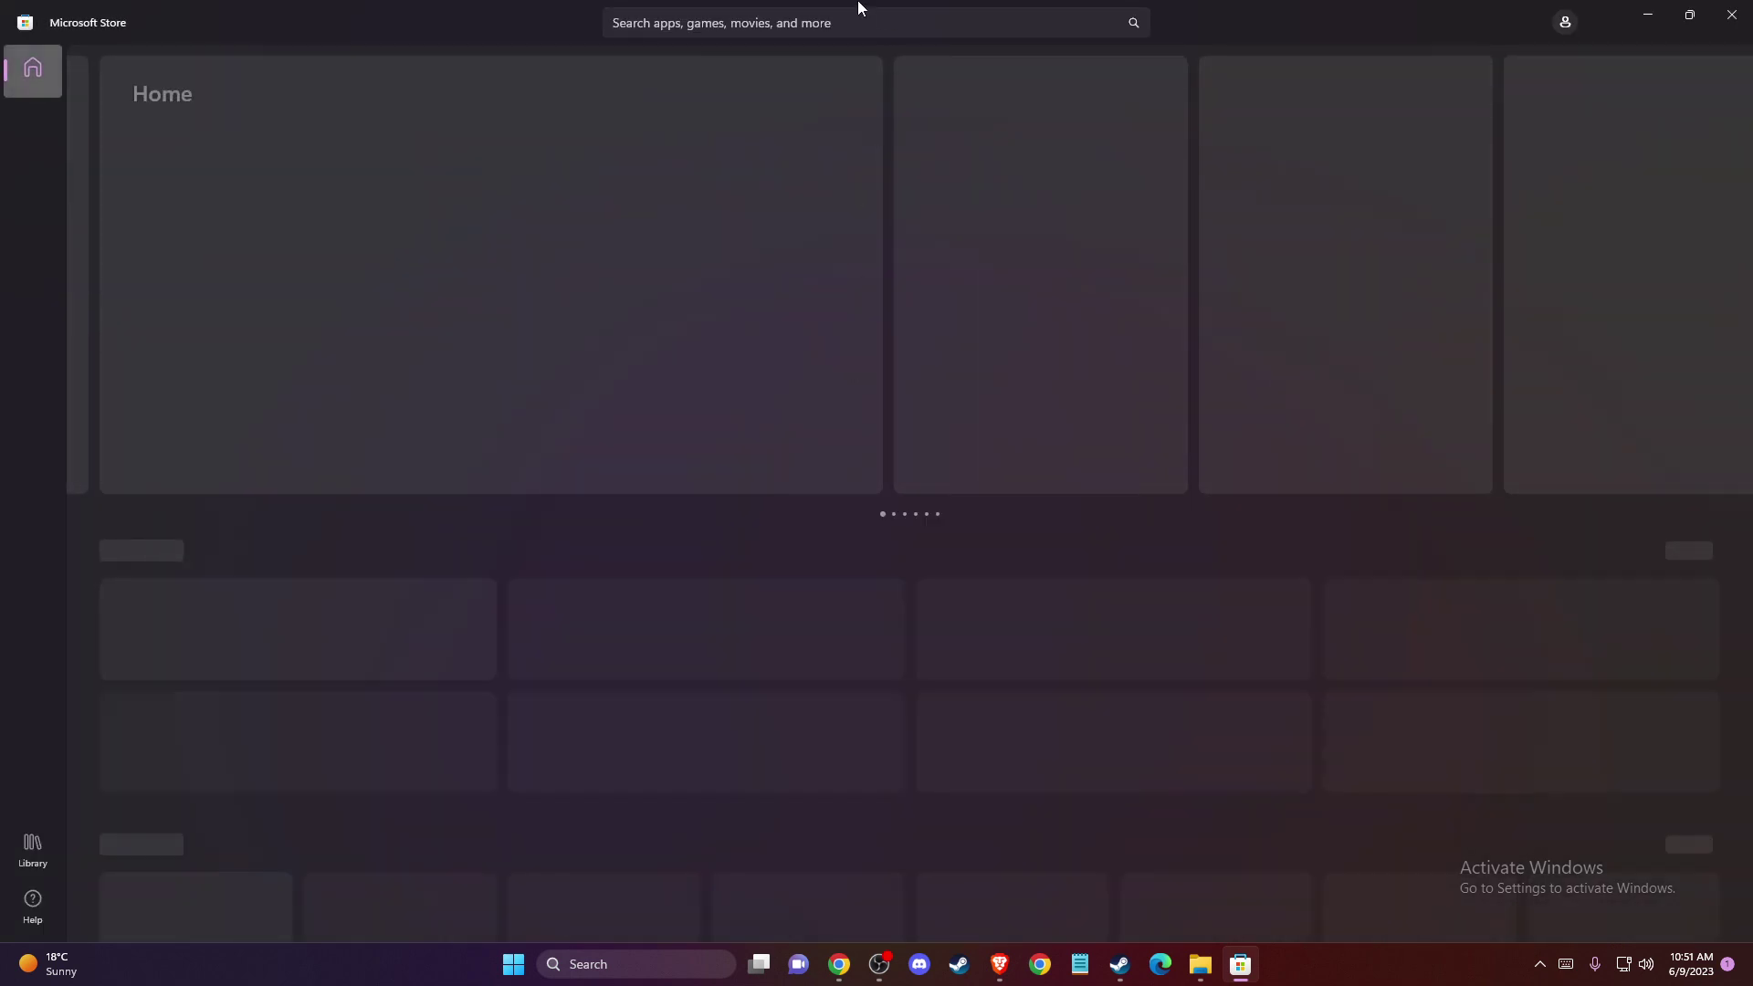
click(775, 21)
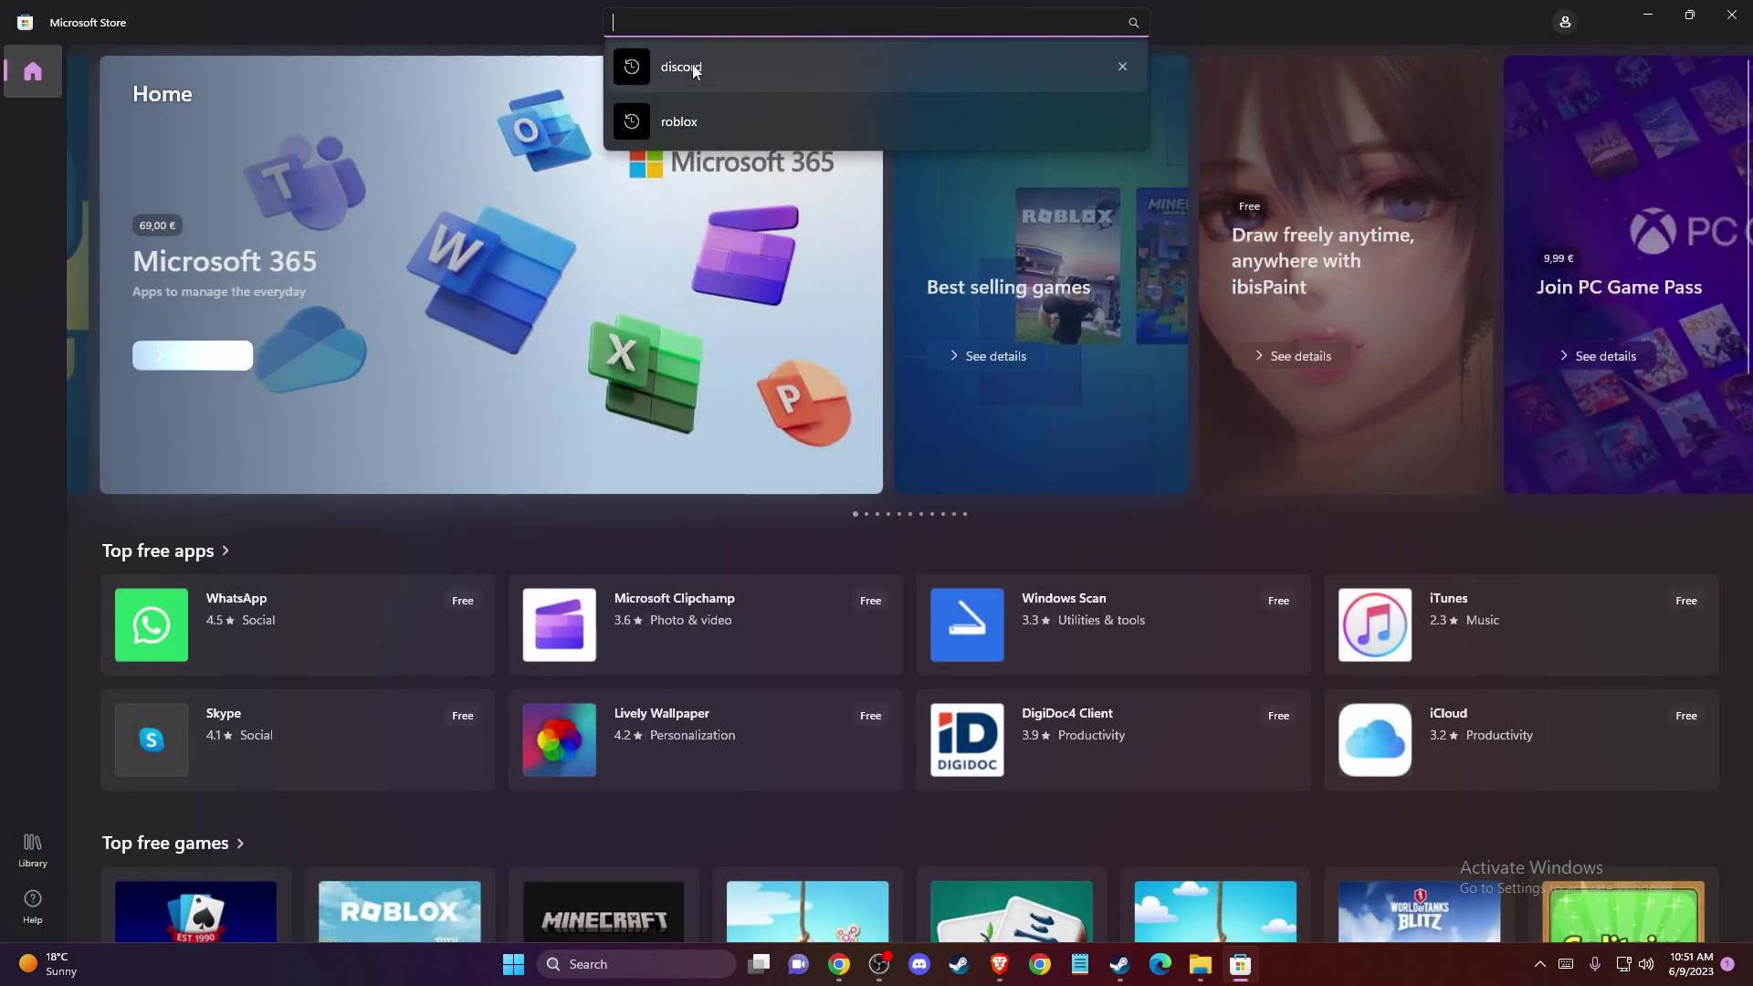
click(640, 66)
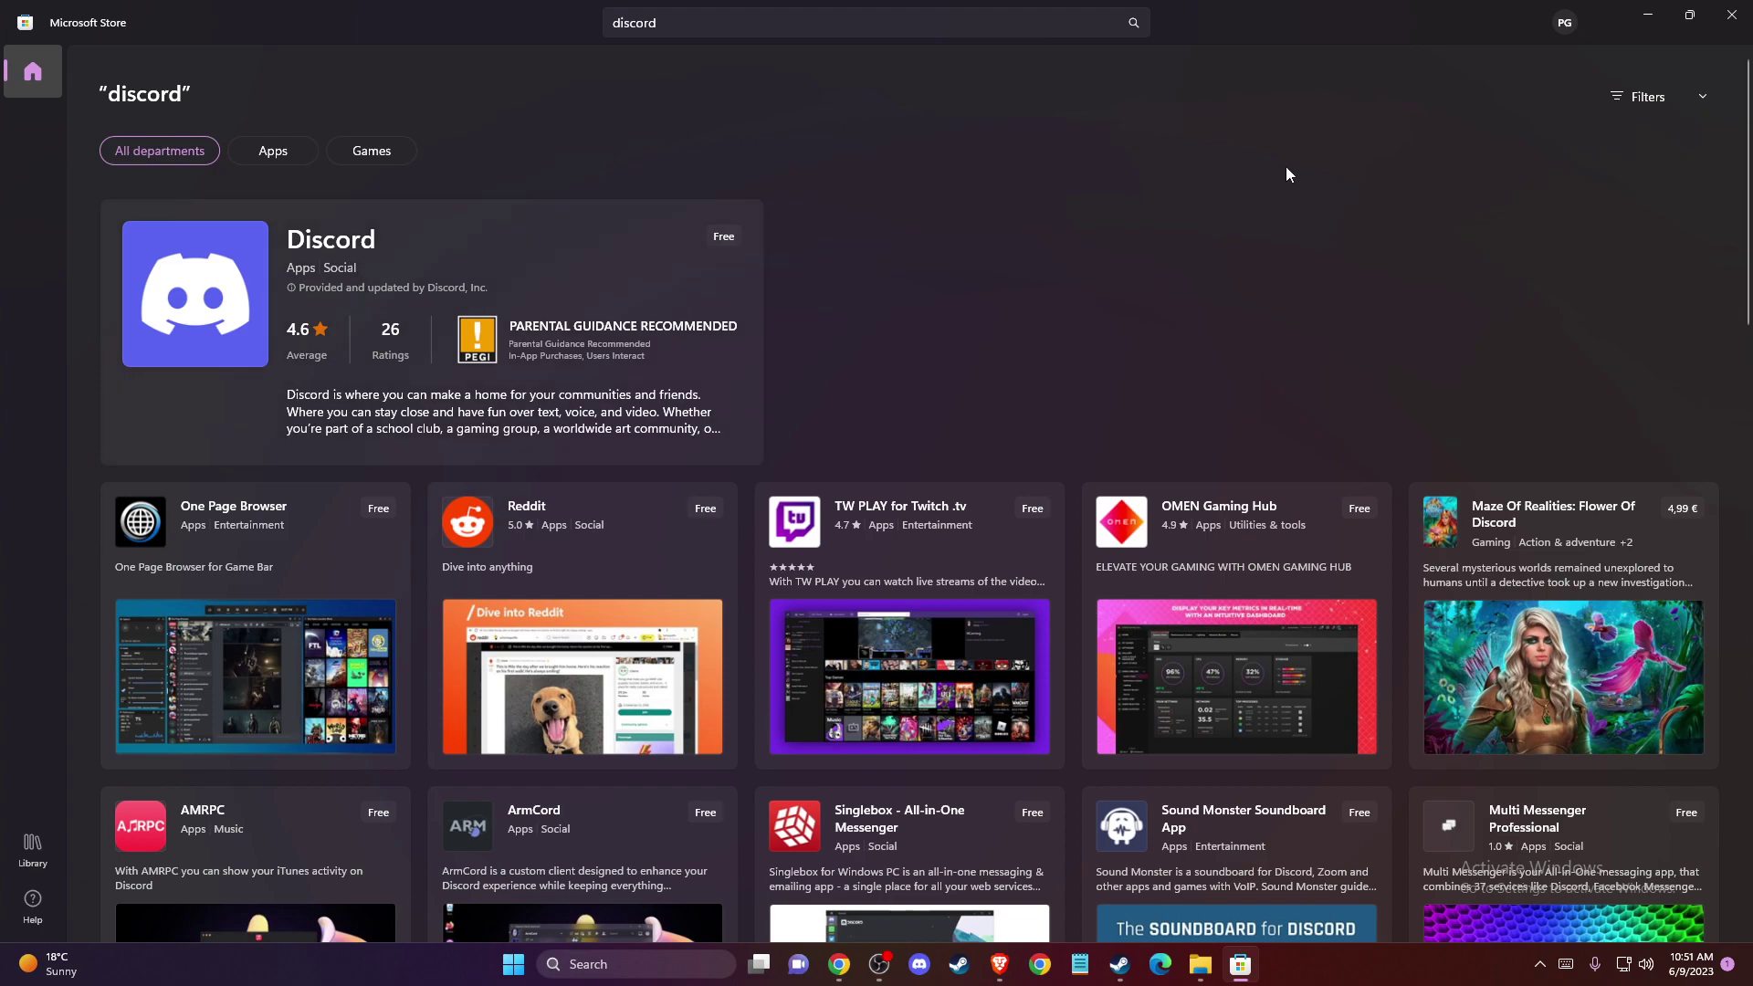
key(alt+Tab)
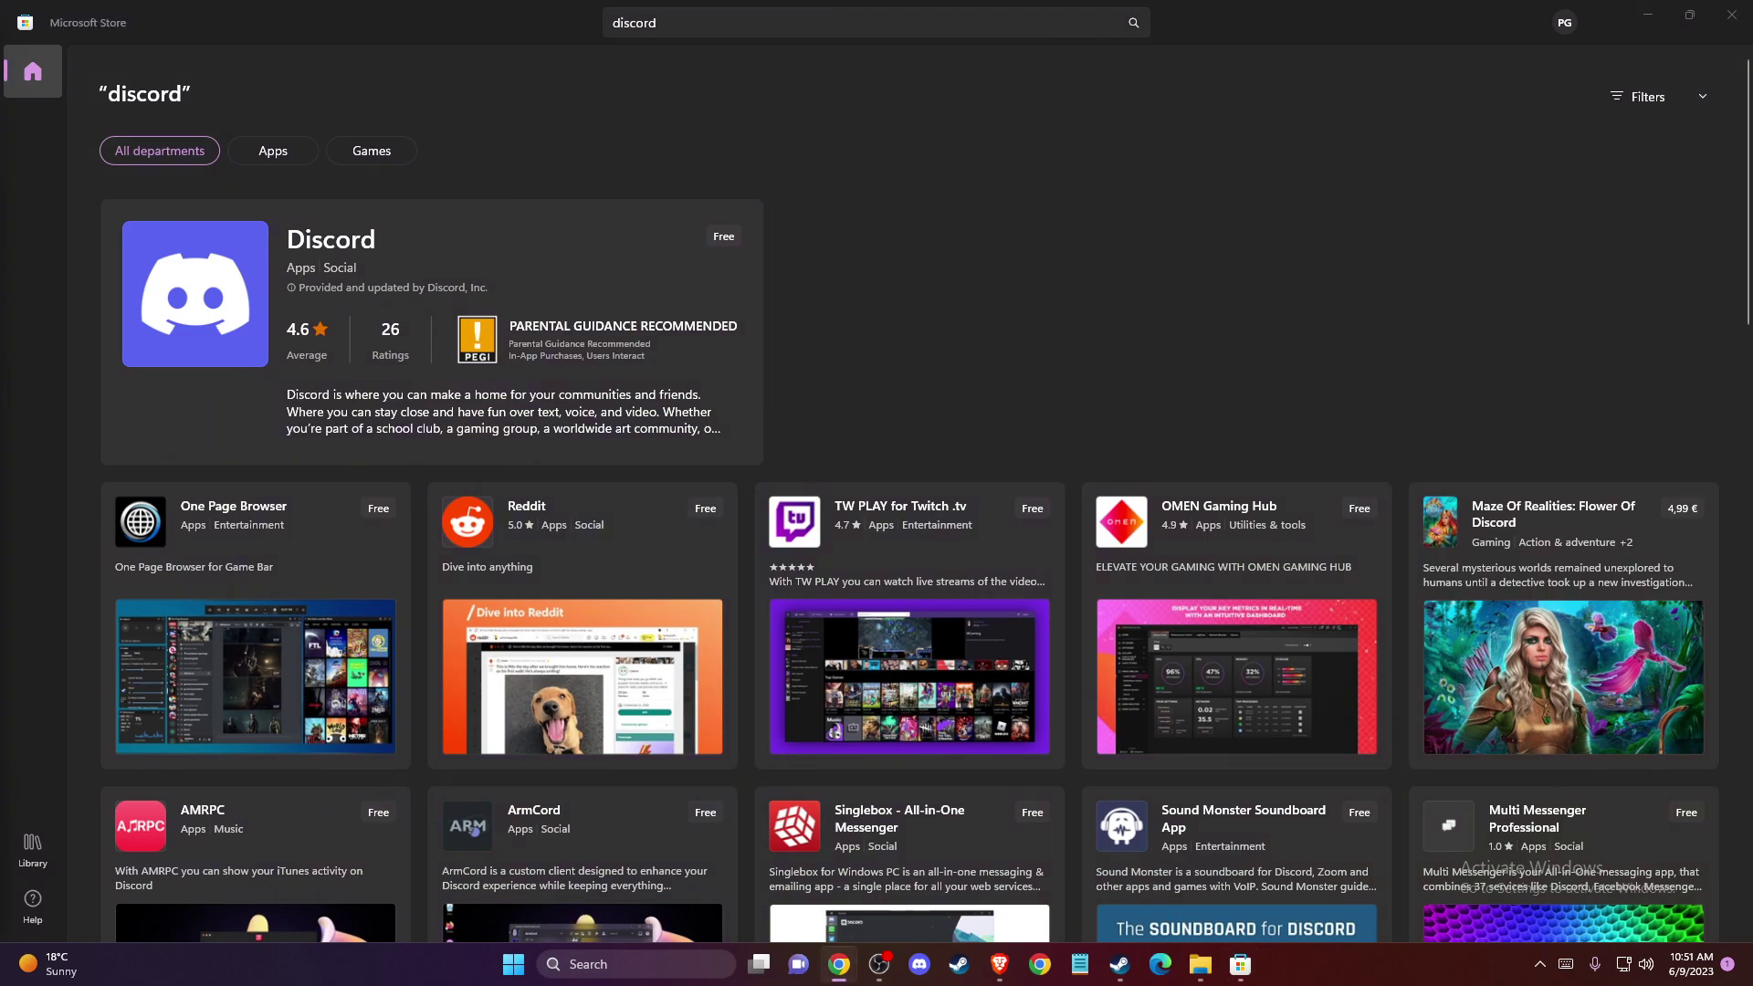